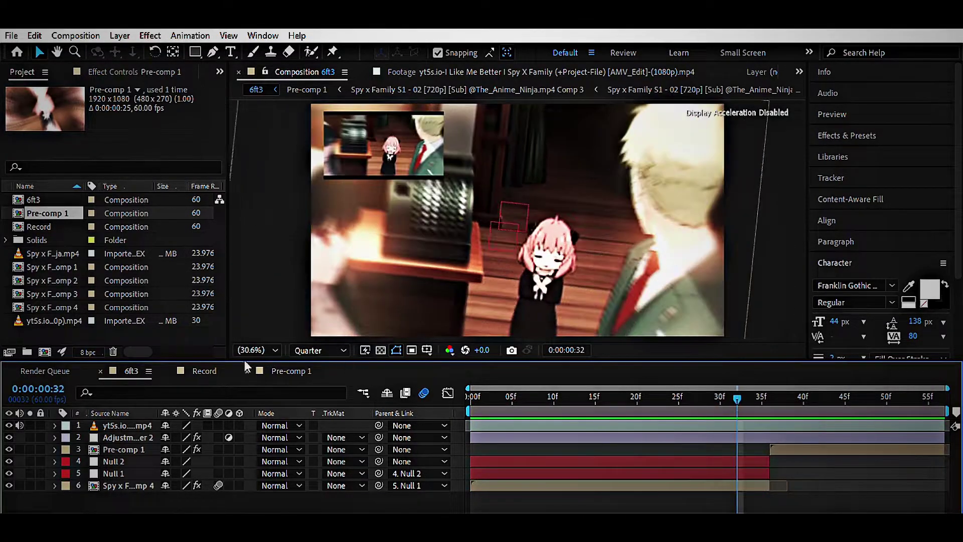
Step: Switch to the Record composition tab holding the two Spy x Family clip layers
{"action": "left_click", "coordinate": [236, 371]}
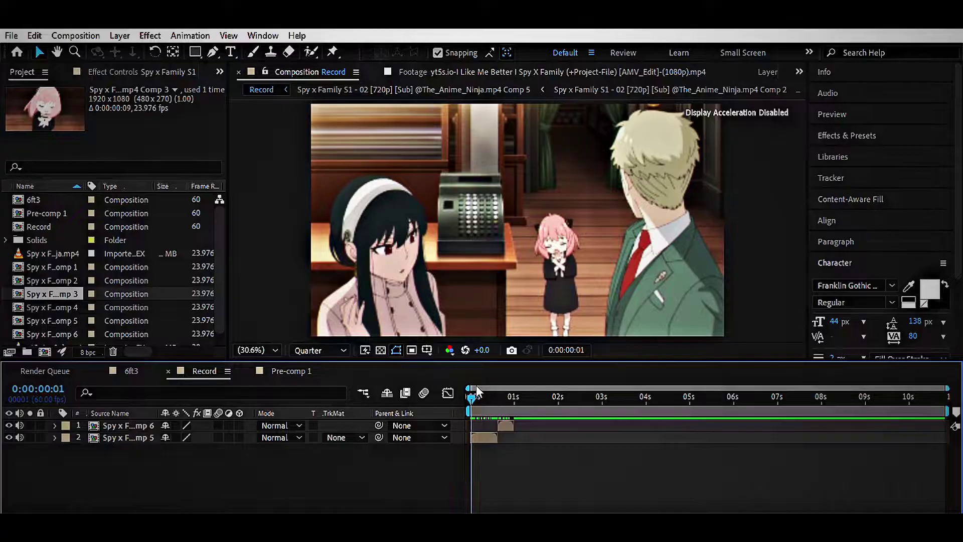
Step: Preview the Spy x Family clip, zooming the timeline to frame level
{"action": "left_click_drag", "start_coordinate": [477, 391], "coordinate": [513, 409]}
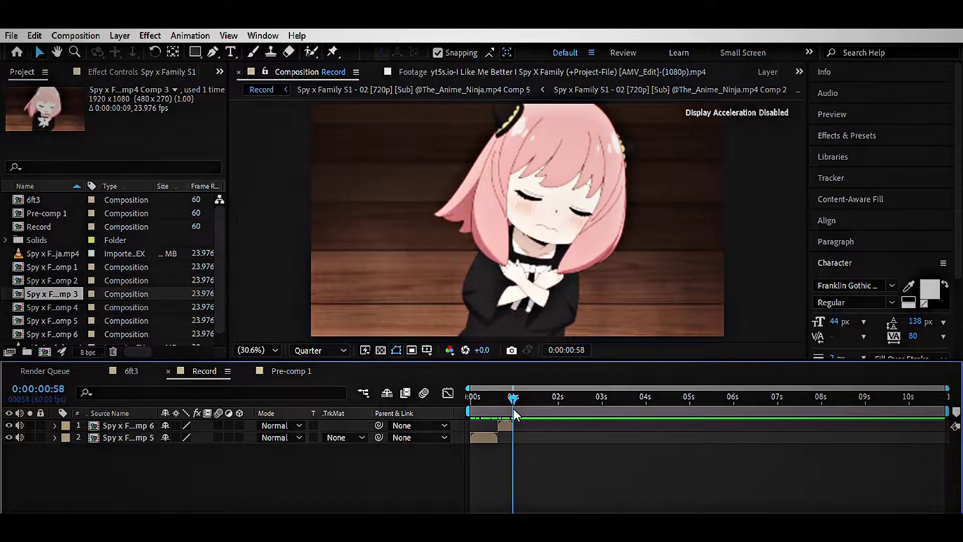
{"action": "key", "text": "Page_Down"}
{"action": "key", "text": "Page_Down"}
{"action": "key", "text": "semicolon"}
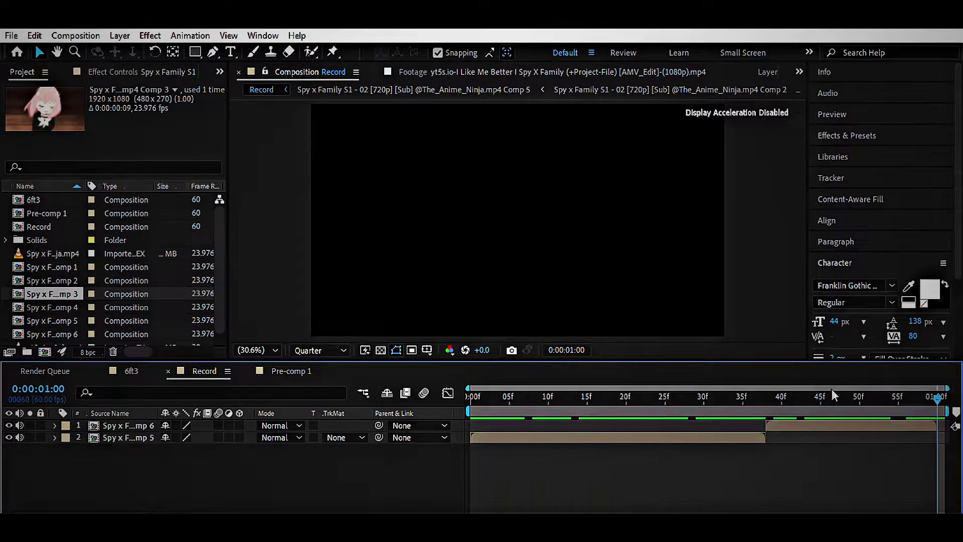
{"action": "key", "text": "space"}
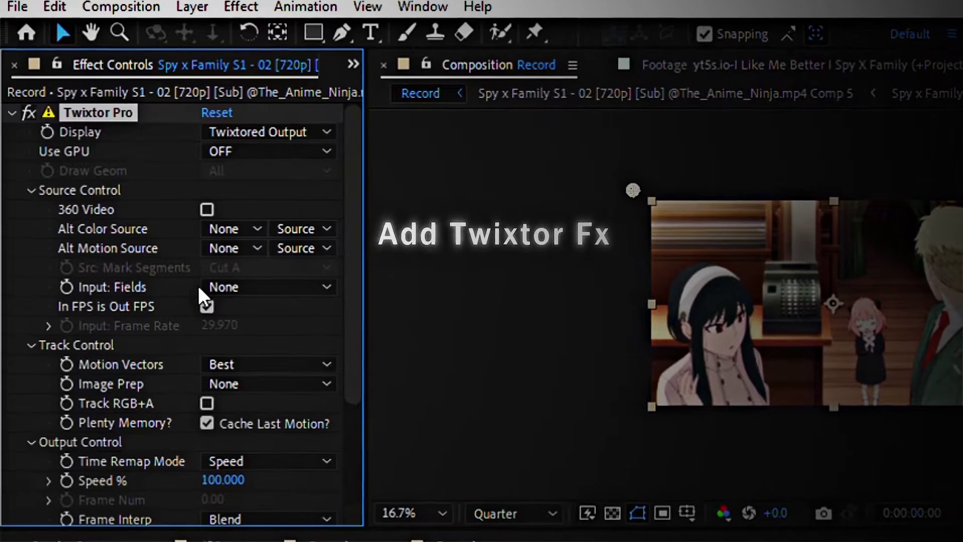
Step: Set Twixtor Pro to 7.992 input fps, Motion Weighted Blend interpolation and inverse warping
{"action": "left_click", "coordinate": [215, 327]}
{"action": "type", "text": "7.992"}
{"action": "key", "text": "Return"}
{"action": "left_click", "coordinate": [268, 417]}
{"action": "left_click", "coordinate": [254, 463]}
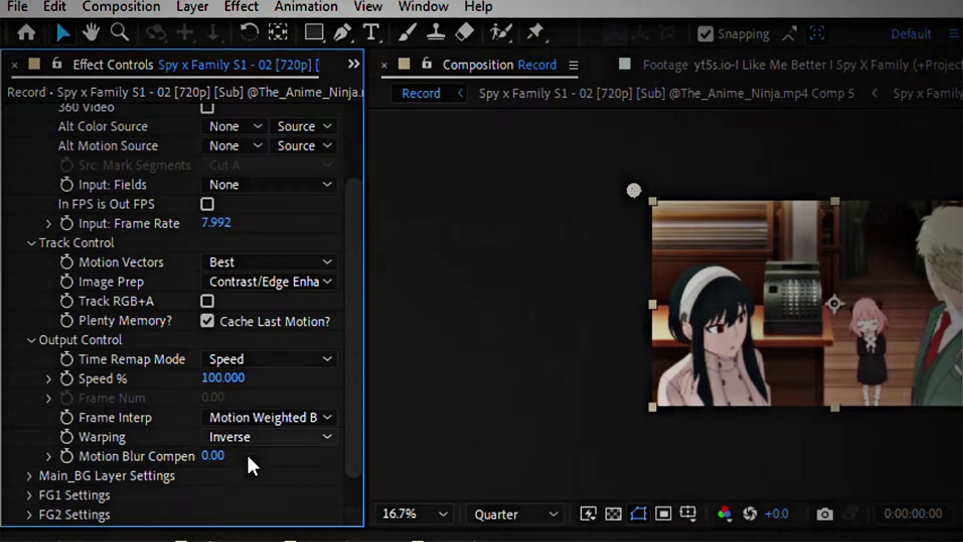
{"action": "left_click", "coordinate": [269, 437]}
{"action": "left_click", "coordinate": [212, 428]}
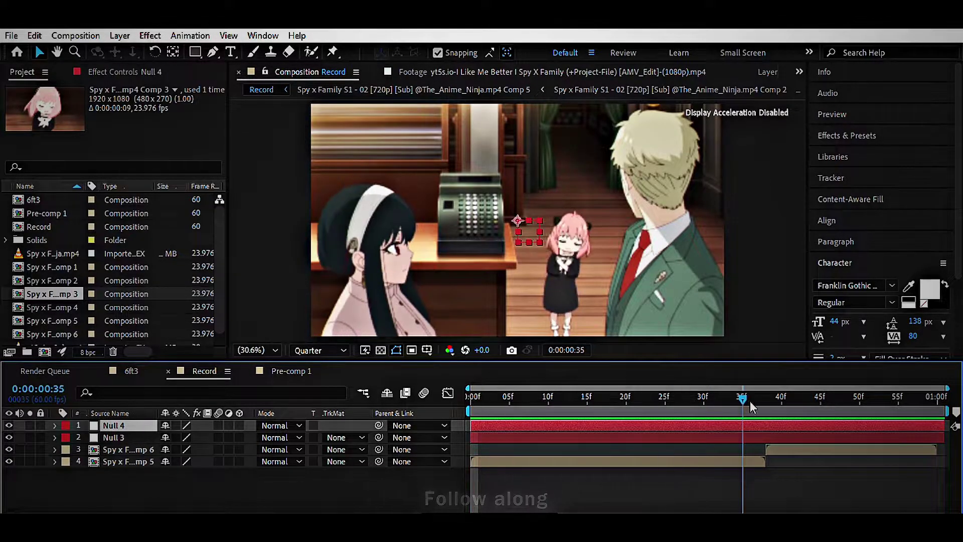
Step: Split both null layers at frame 38
{"action": "left_click_drag", "start_coordinate": [474, 395], "coordinate": [768, 397]}
{"action": "left_click", "coordinate": [747, 437], "text": "ctrl"}
{"action": "key", "text": "ctrl+shift+d"}
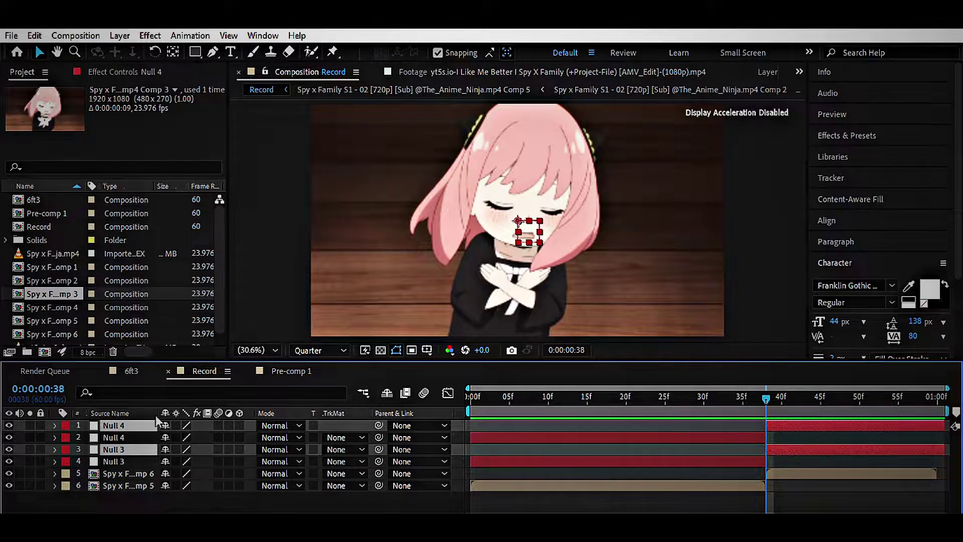
Step: Move the first-half nulls above the first clip and parent the second clip to the upper Null 3
{"action": "left_click_drag", "start_coordinate": [147, 461], "coordinate": [144, 459]}
{"action": "left_click", "coordinate": [140, 426]}
{"action": "left_click", "coordinate": [126, 437], "text": "shift"}
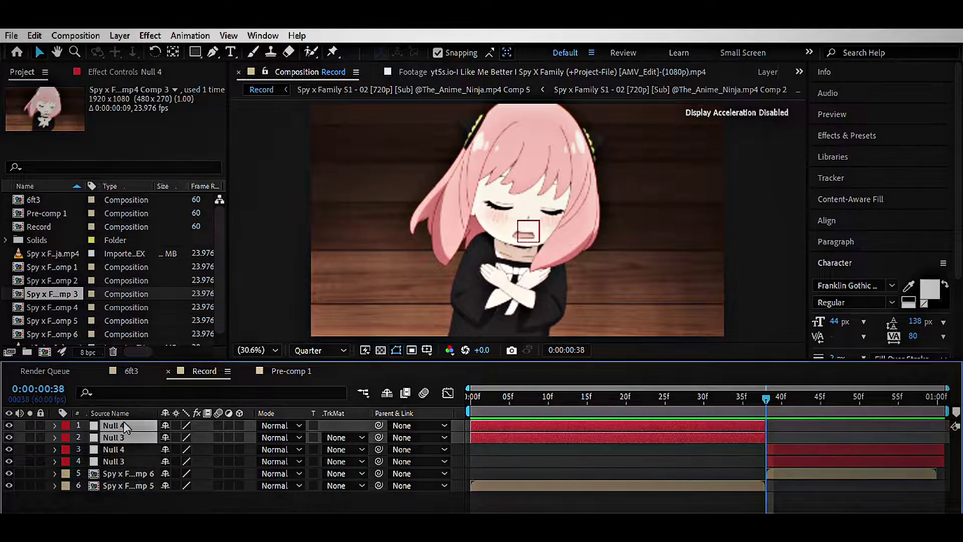
{"action": "left_click_drag", "start_coordinate": [123, 424], "coordinate": [348, 457]}
{"action": "key", "text": "Home"}
{"action": "left_click", "coordinate": [366, 492]}
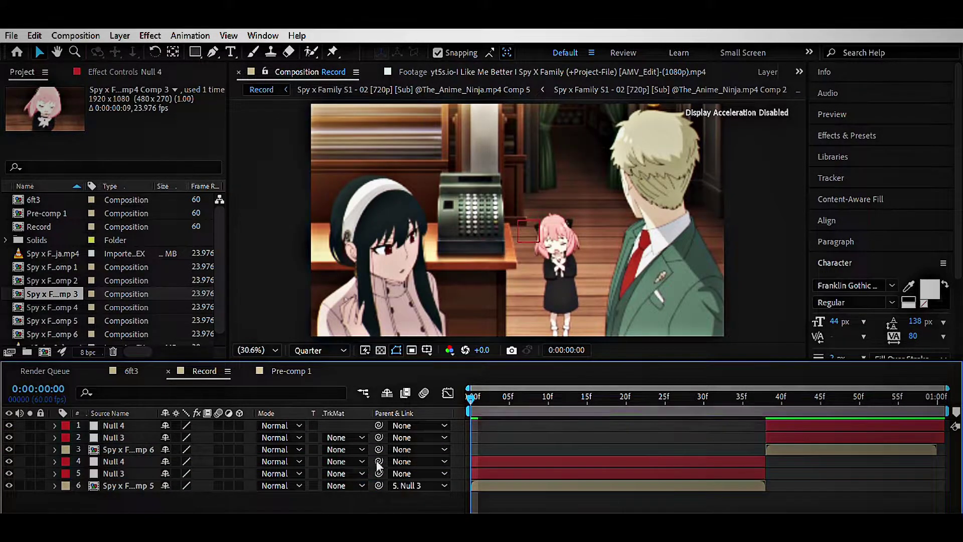
{"action": "left_click_drag", "start_coordinate": [378, 438], "coordinate": [353, 434]}
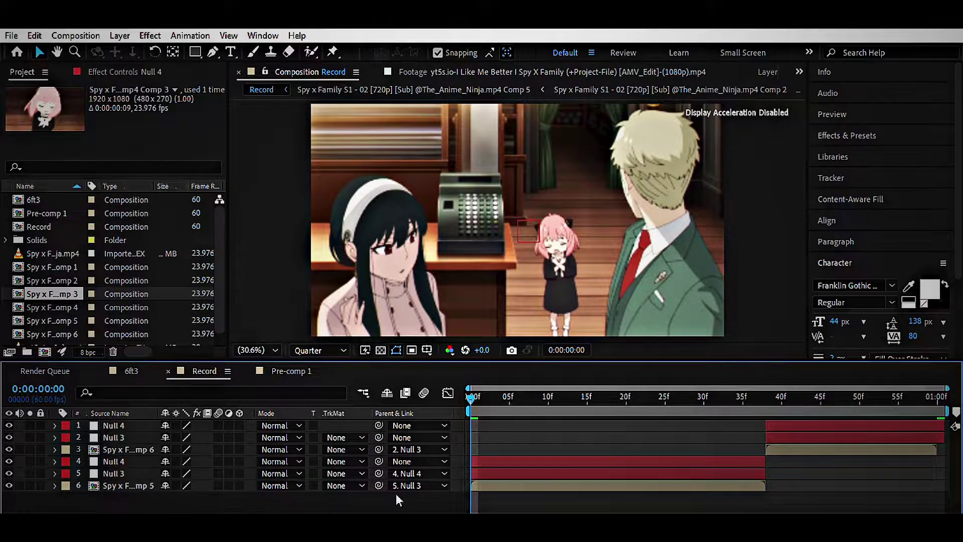
Step: Reveal Null 3's Scale and Rotation and move the scale keyframe to frame 38
{"action": "left_click", "coordinate": [113, 473]}
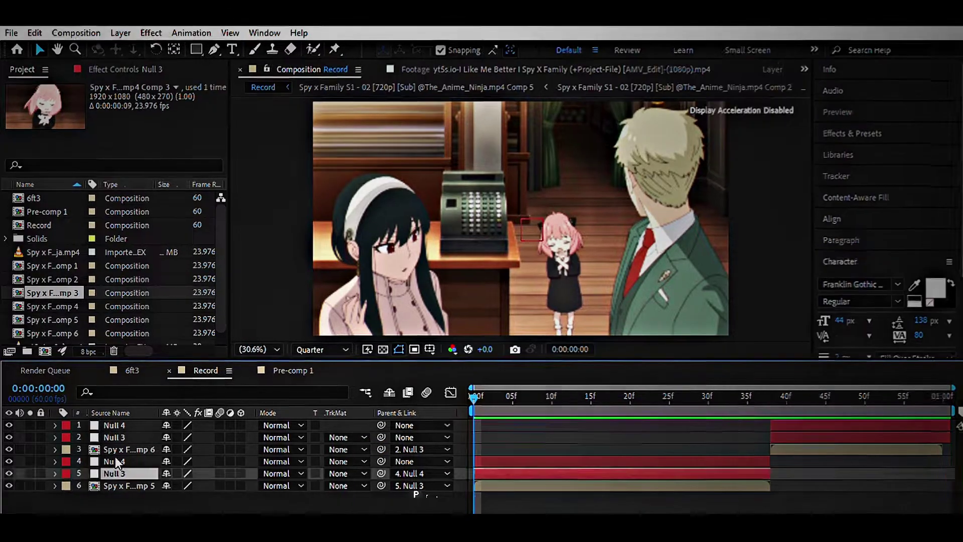
{"action": "key", "text": "s"}
{"action": "key", "text": "shift+r"}
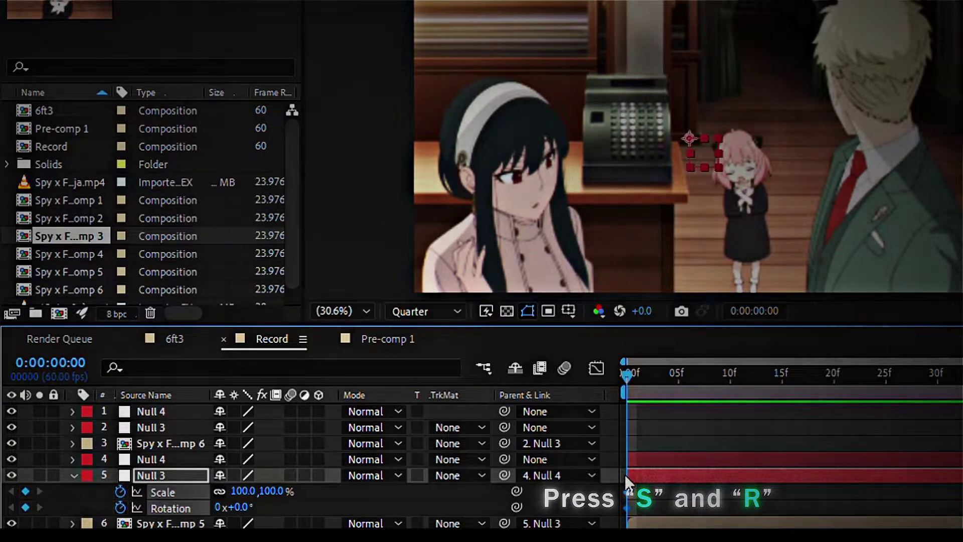
{"action": "left_click_drag", "start_coordinate": [626, 482], "coordinate": [819, 481]}
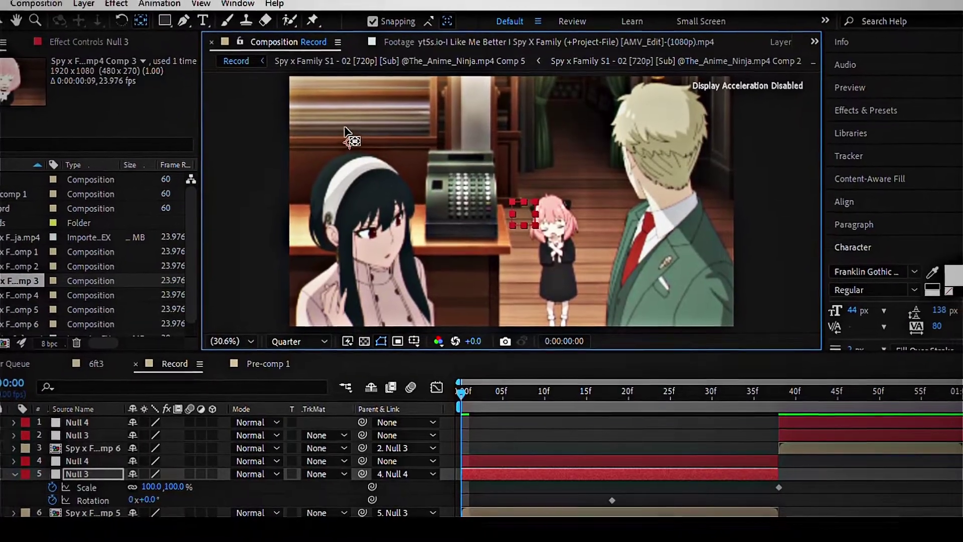
Step: Give Null 3 a starting scale of 350% and rotation of -8° with Easy Ease
{"action": "left_click", "coordinate": [174, 486]}
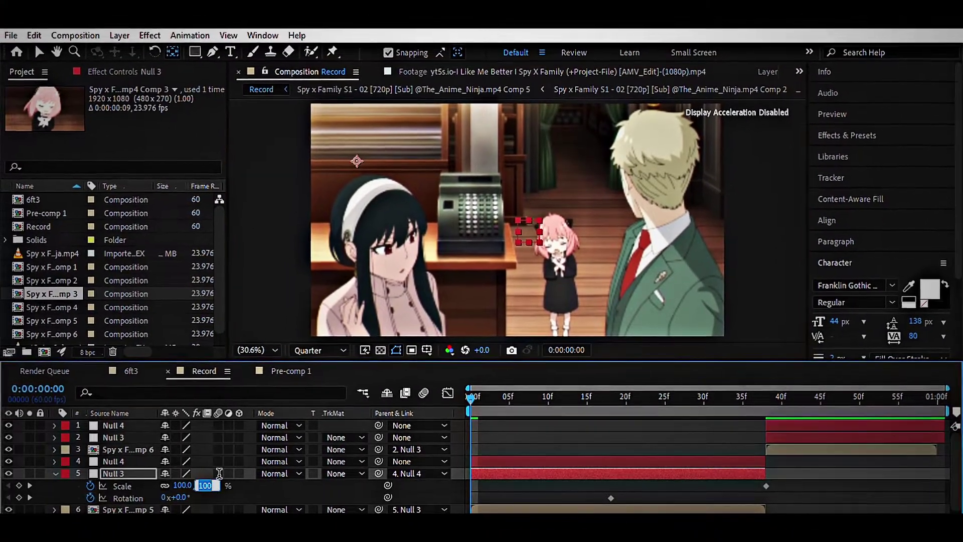
{"action": "left_click", "coordinate": [206, 485]}
{"action": "type", "text": "350"}
{"action": "key", "text": "Return"}
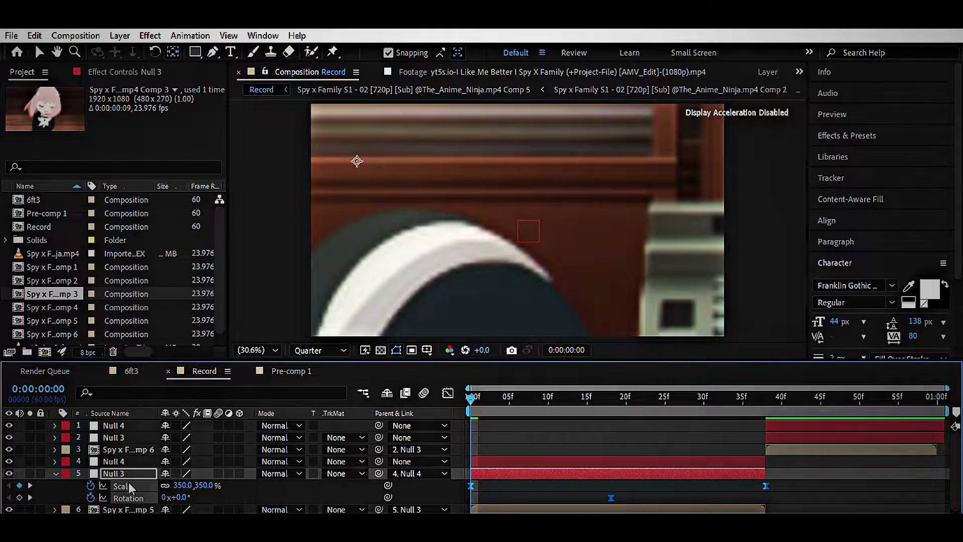
{"action": "key", "text": "F9"}
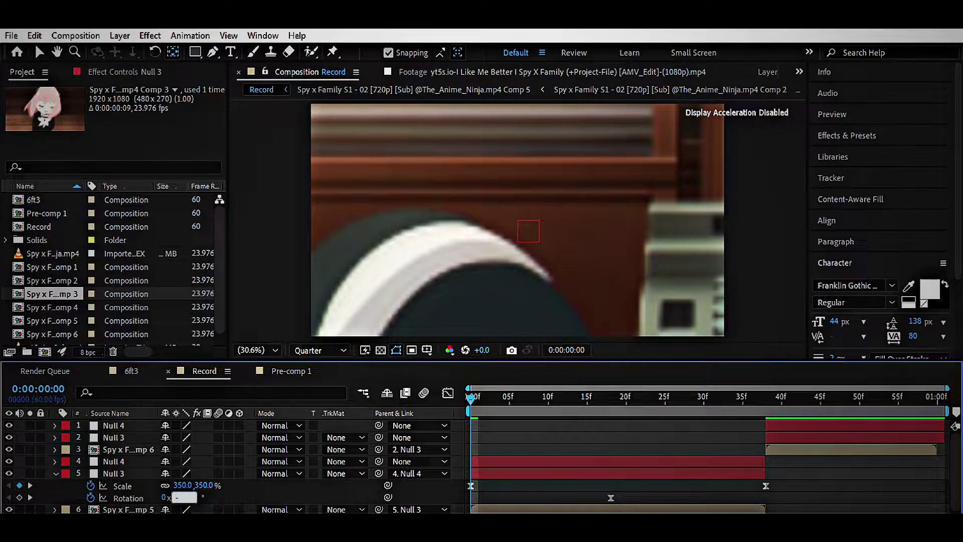
{"action": "key", "text": "Return"}
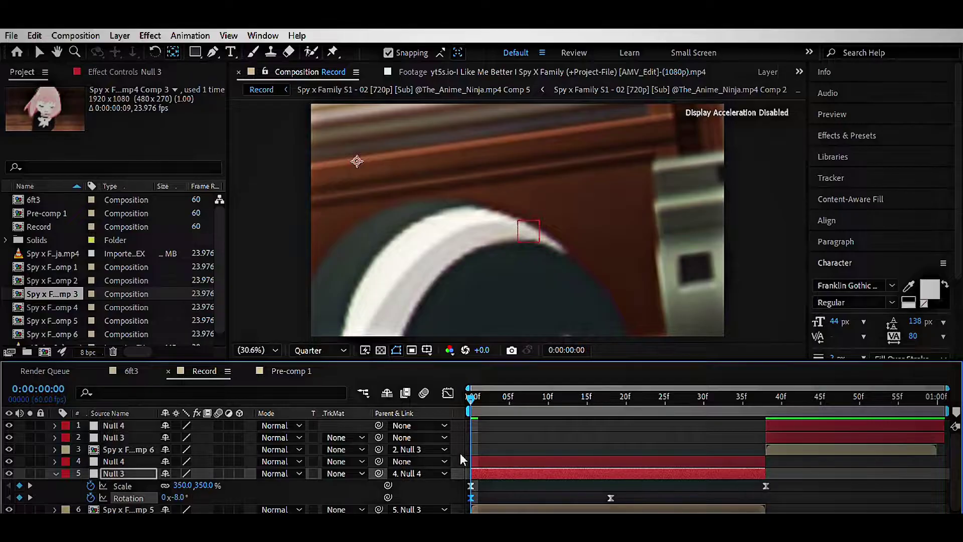
Step: Steepen Null 3's scale curve so it drops sharply at the start, then preview
{"action": "left_click", "coordinate": [448, 393]}
{"action": "key", "text": "grave"}
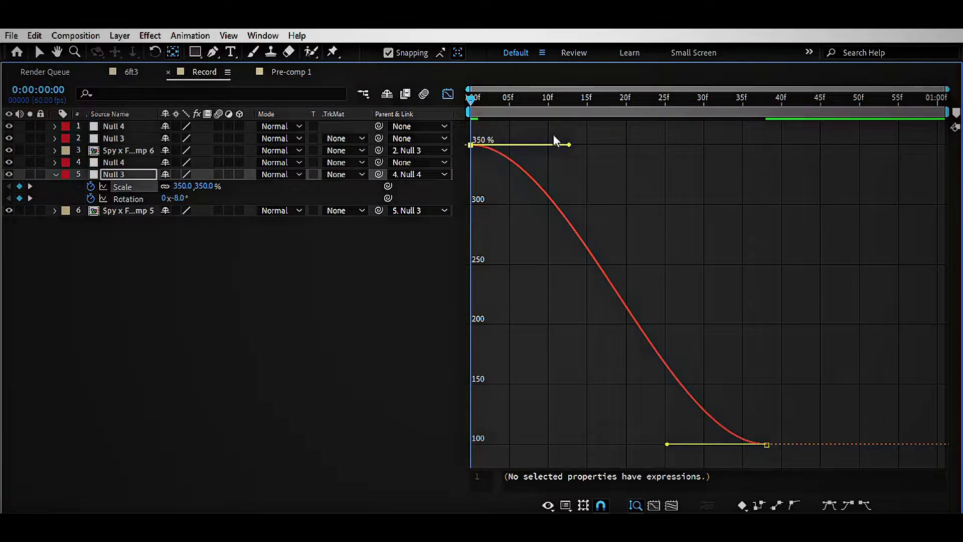
{"action": "left_click_drag", "start_coordinate": [667, 444], "coordinate": [510, 444]}
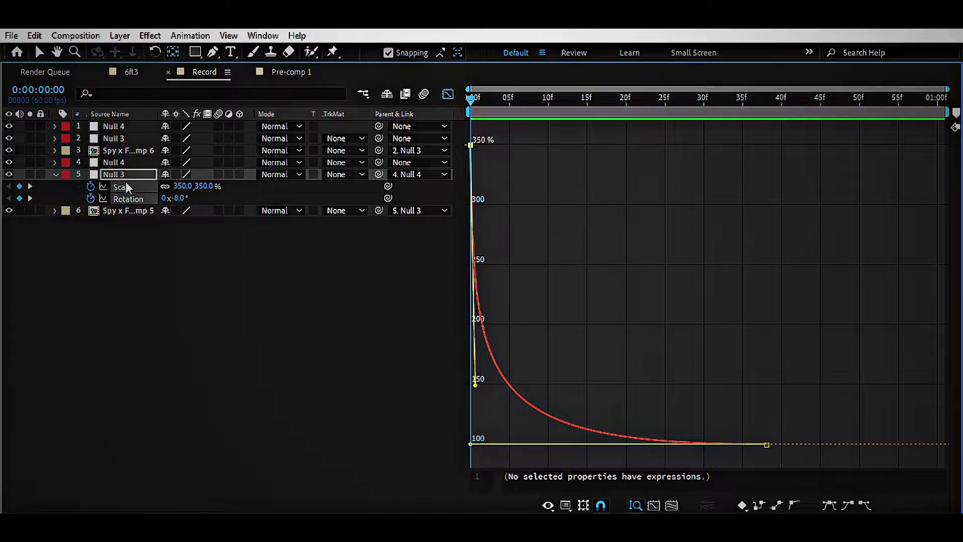
{"action": "left_click", "coordinate": [128, 199]}
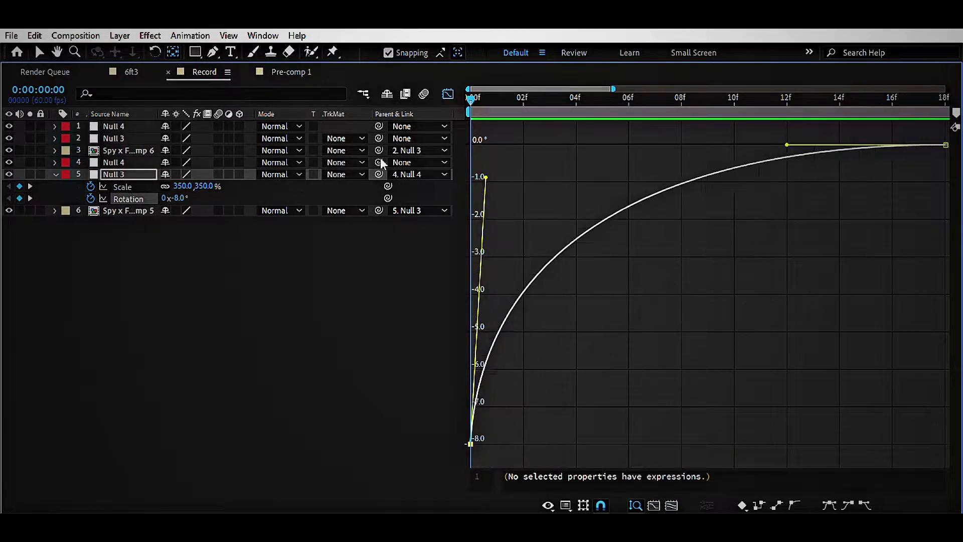
{"action": "key", "text": "grave"}
{"action": "key", "text": "shift+F3"}
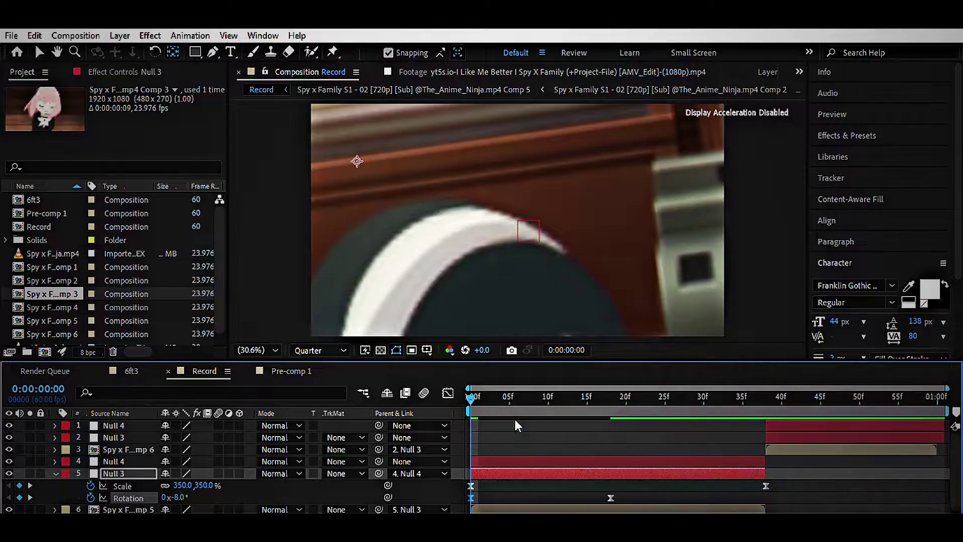
{"action": "key", "text": "space"}
{"action": "left_click", "coordinate": [432, 426]}
{"action": "key", "text": "space"}
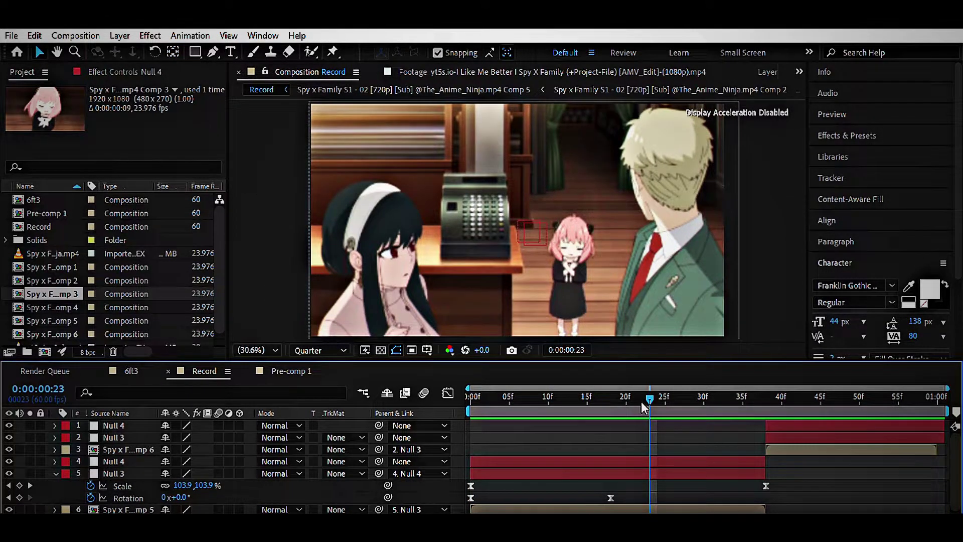
Step: Push Null 3's rotation end keyframe a few frames later and select Null 4 at frame 9
{"action": "left_click_drag", "start_coordinate": [641, 402], "coordinate": [609, 436]}
{"action": "left_click_drag", "start_coordinate": [611, 497], "coordinate": [626, 498]}
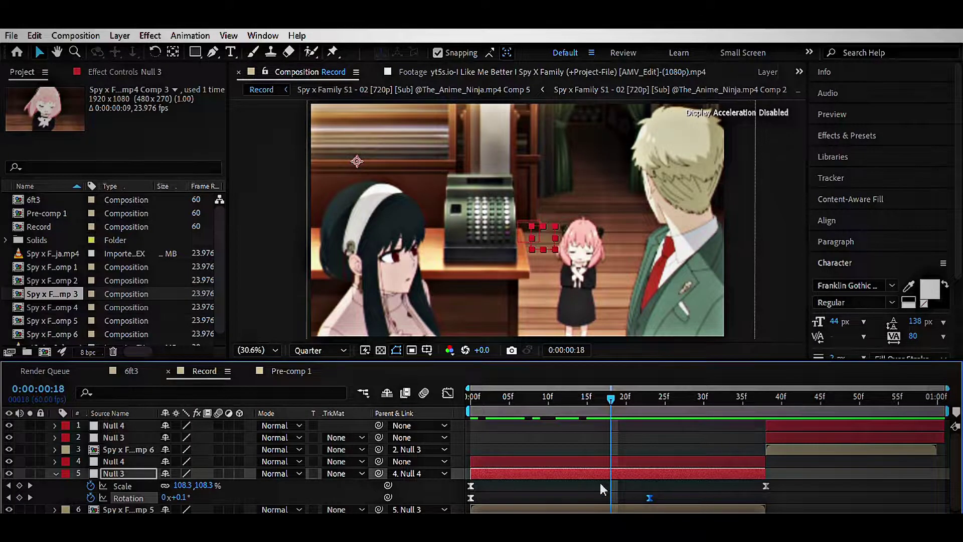
{"action": "left_click", "coordinate": [448, 392]}
{"action": "key", "text": "grave"}
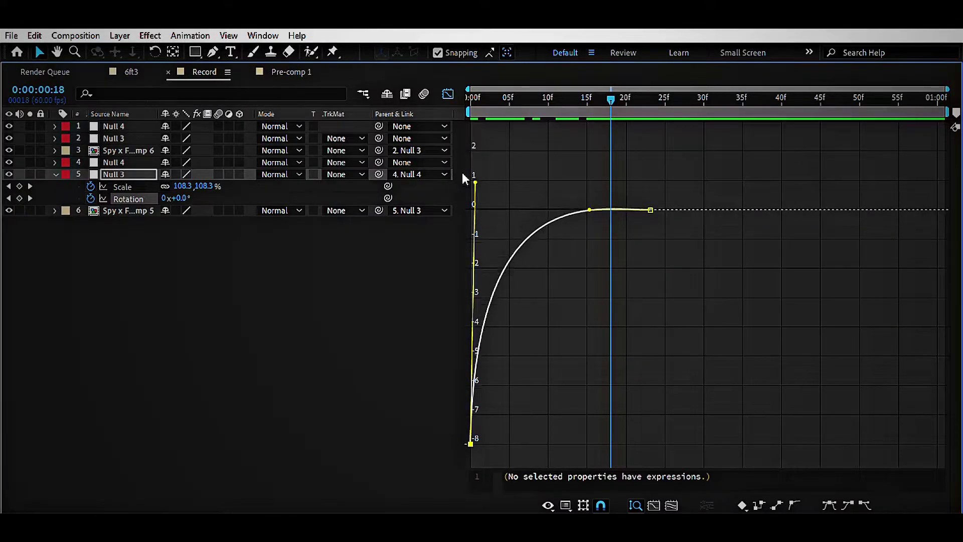
{"action": "key", "text": "grave"}
{"action": "left_click", "coordinate": [448, 393]}
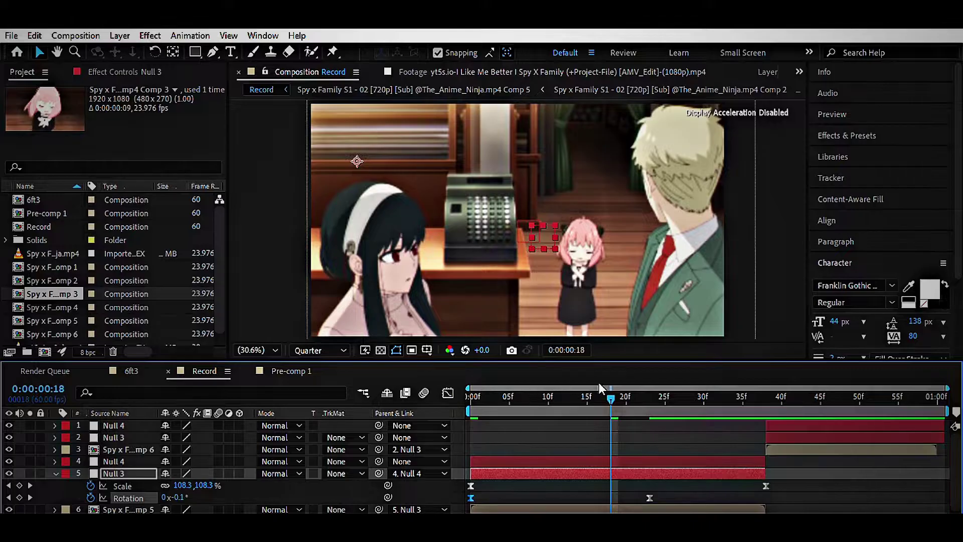
{"action": "left_click_drag", "start_coordinate": [598, 382], "coordinate": [546, 382]}
{"action": "left_click", "coordinate": [111, 462]}
Step: Keyframe Null 4's rotation at frame 10 and keep its scale at 100%
{"action": "key", "text": "u"}
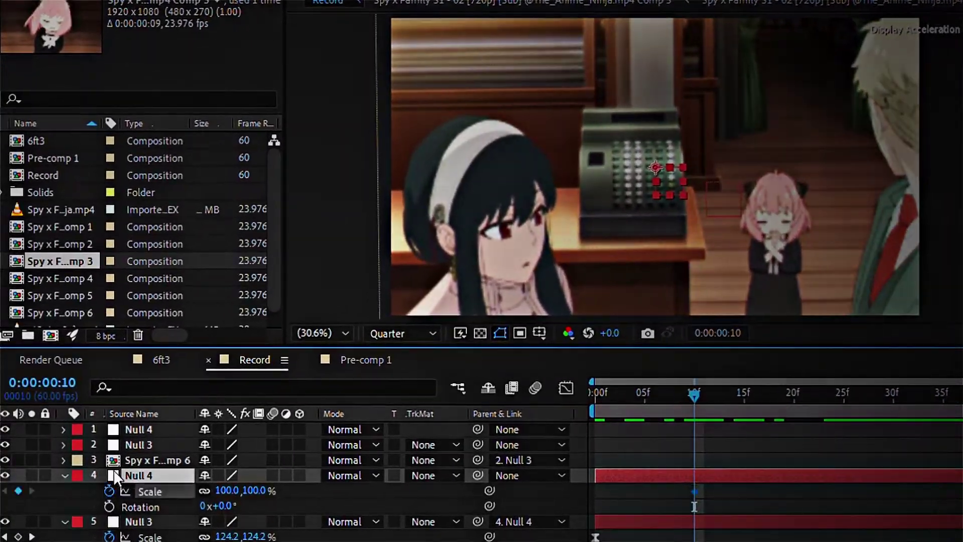
{"action": "left_click", "coordinate": [109, 507]}
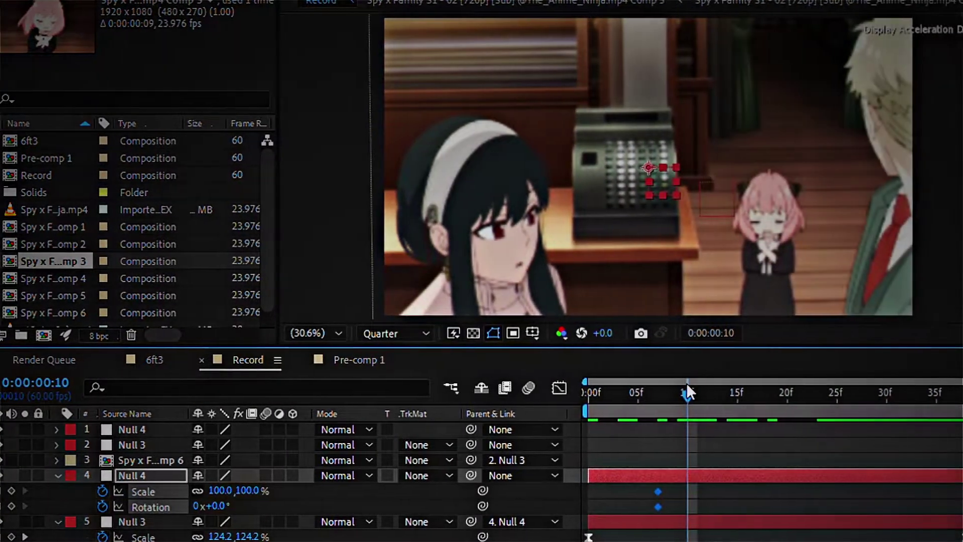
{"action": "left_click_drag", "start_coordinate": [694, 394], "coordinate": [900, 419]}
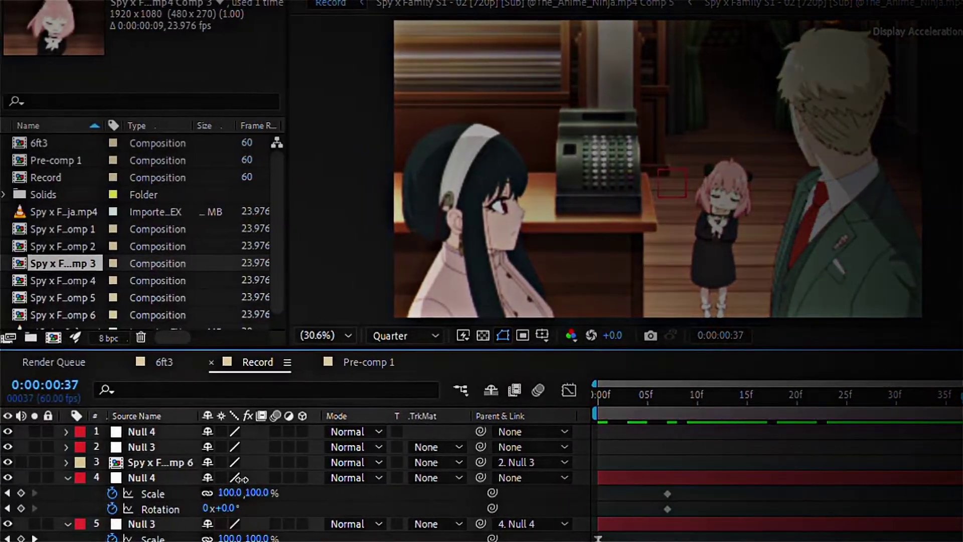
{"action": "left_click", "coordinate": [171, 491]}
{"action": "key", "text": "Return"}
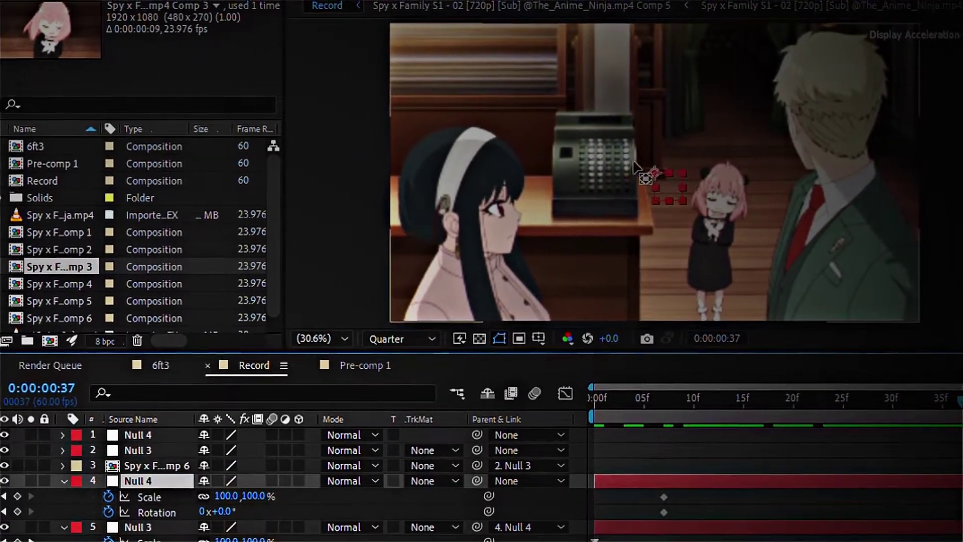
Step: Set Null 4's ending keyframes to 350% scale and 16° rotation
{"action": "scroll", "coordinate": [715, 180], "scroll_direction": "up", "scroll_amount": 4}
{"action": "scroll", "coordinate": [715, 179], "scroll_direction": "up", "scroll_amount": 2}
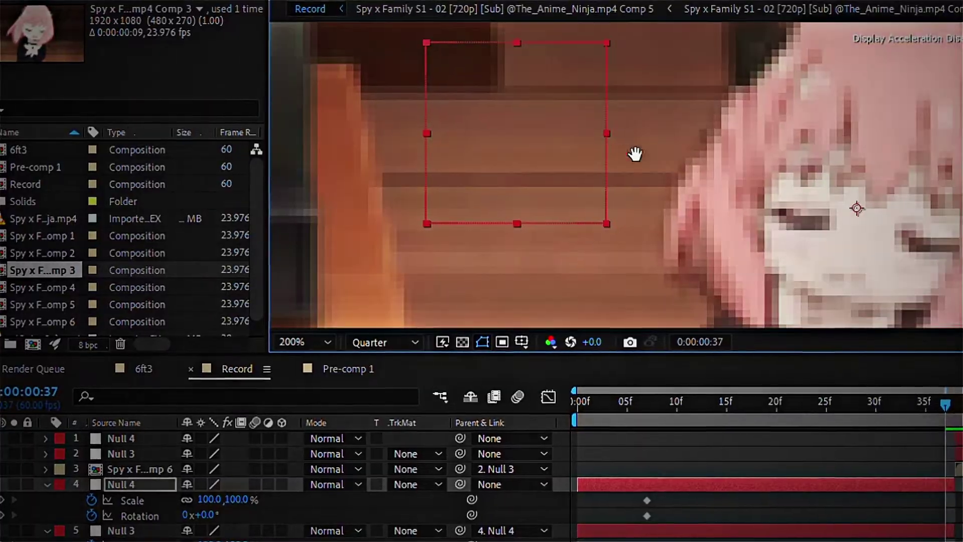
{"action": "key", "text": "shift+slash"}
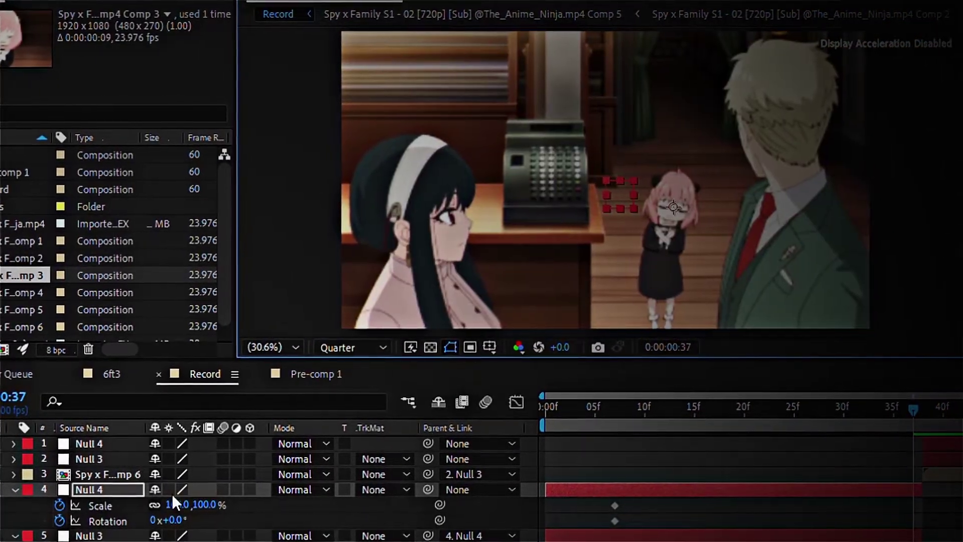
{"action": "left_click", "coordinate": [182, 504]}
{"action": "type", "text": "350"}
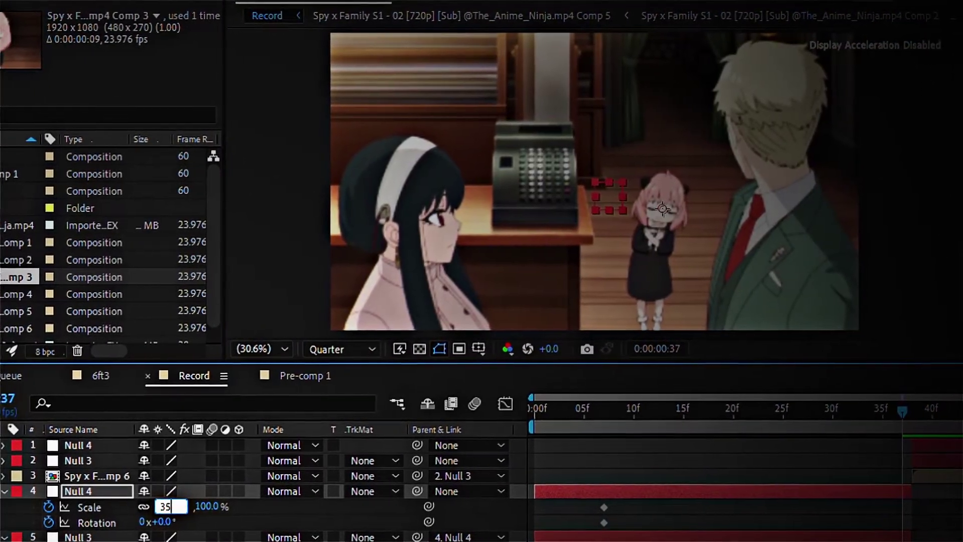
{"action": "key", "text": "Return"}
{"action": "left_click", "coordinate": [153, 522]}
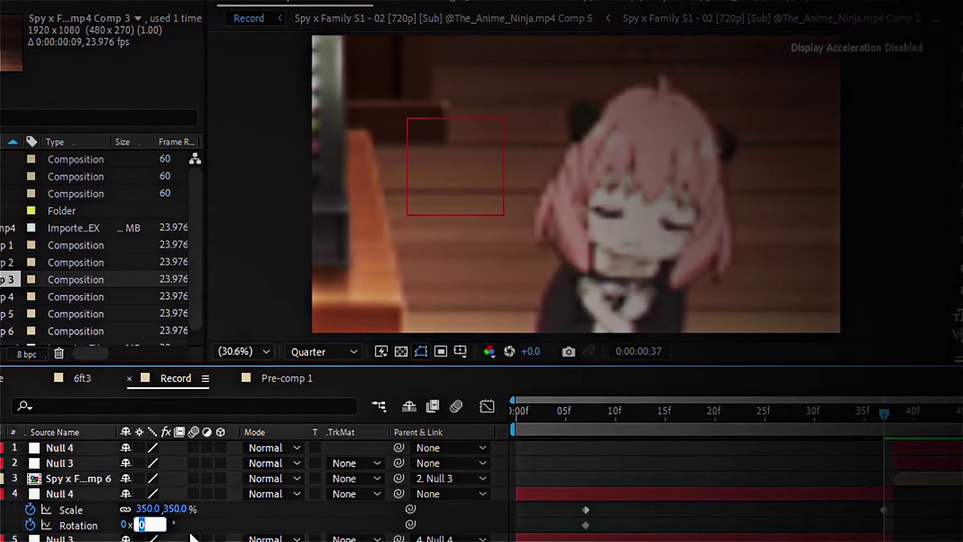
{"action": "type", "text": "16"}
{"action": "key", "text": "Return"}
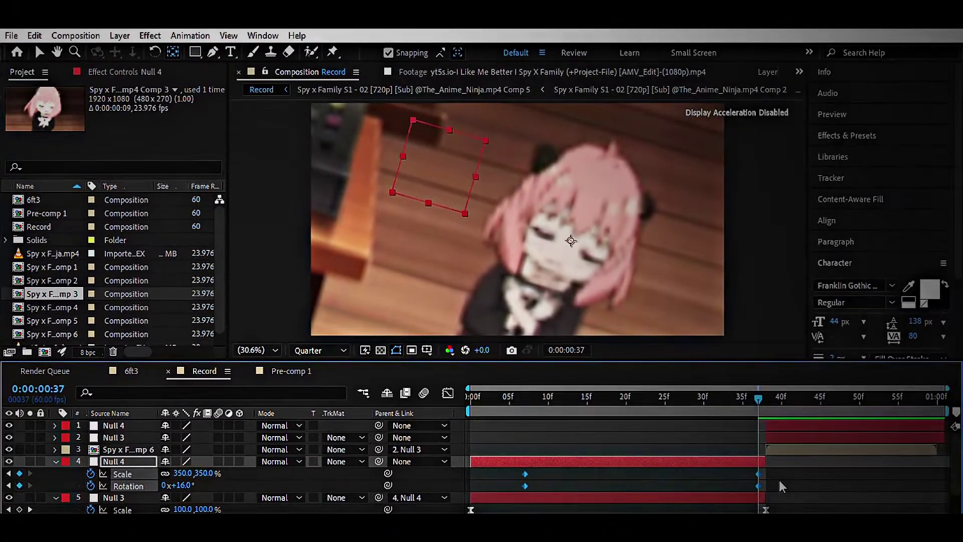
Step: Show Null 4's scale curve in the enlarged Graph Editor
{"action": "left_click", "coordinate": [448, 392]}
{"action": "key", "text": "grave"}
{"action": "left_click", "coordinate": [126, 169]}
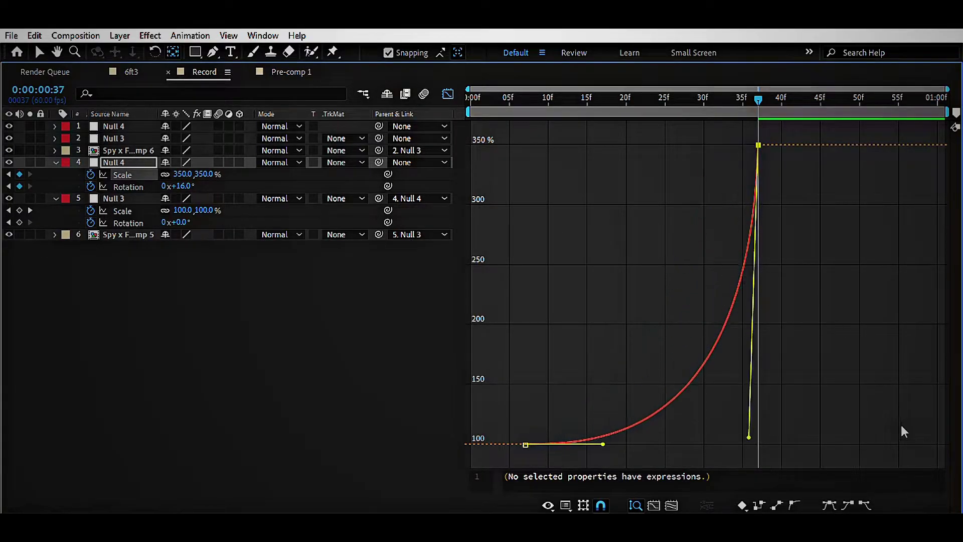
Step: Stretch Null 4's scale and rotation easing so the ramp happens late, then preview
{"action": "left_click_drag", "start_coordinate": [602, 445], "coordinate": [719, 444]}
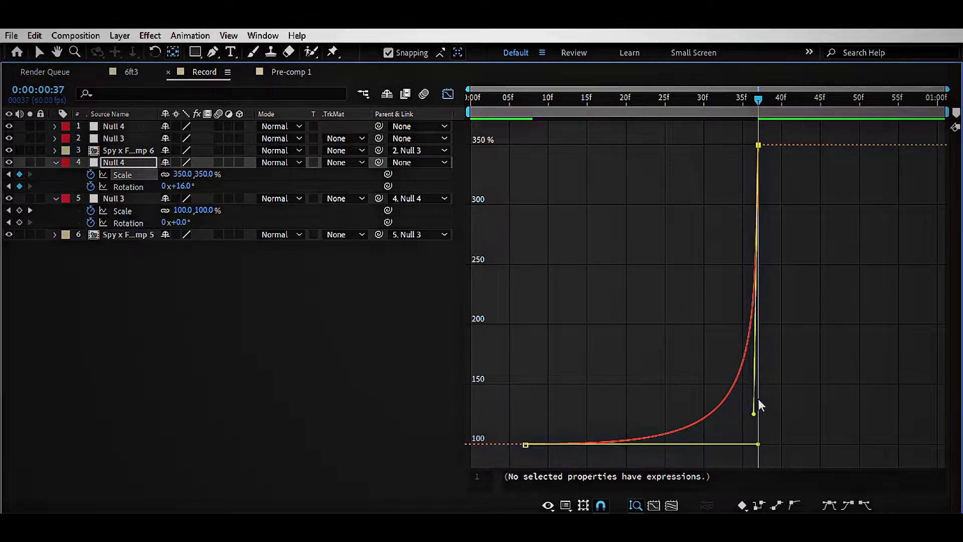
{"action": "left_click", "coordinate": [131, 186]}
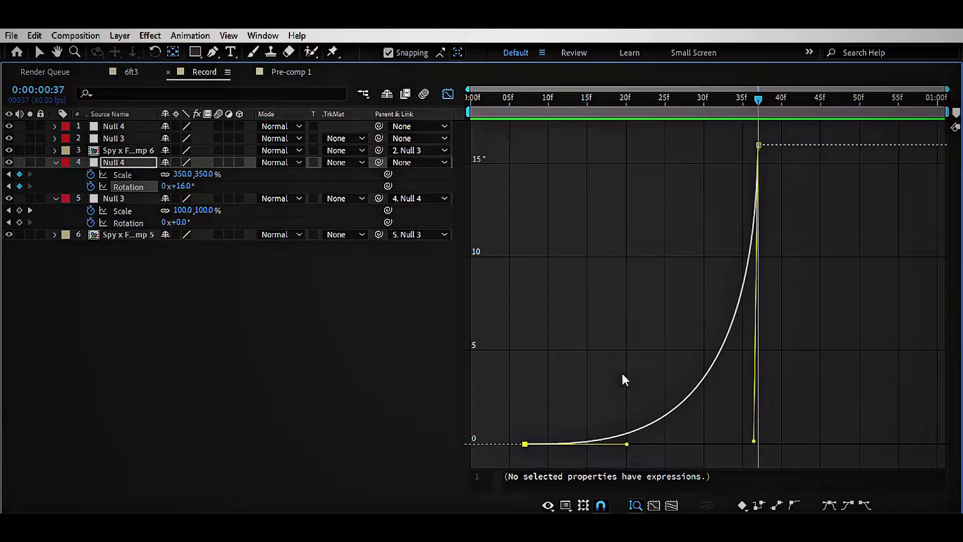
{"action": "key", "text": "grave"}
{"action": "key", "text": "space"}
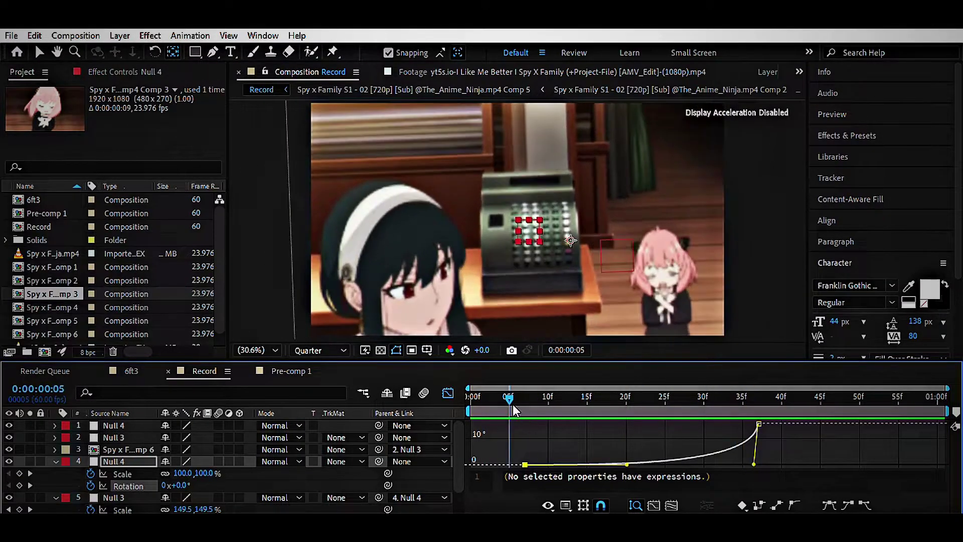
{"action": "key", "text": "shift+F3"}
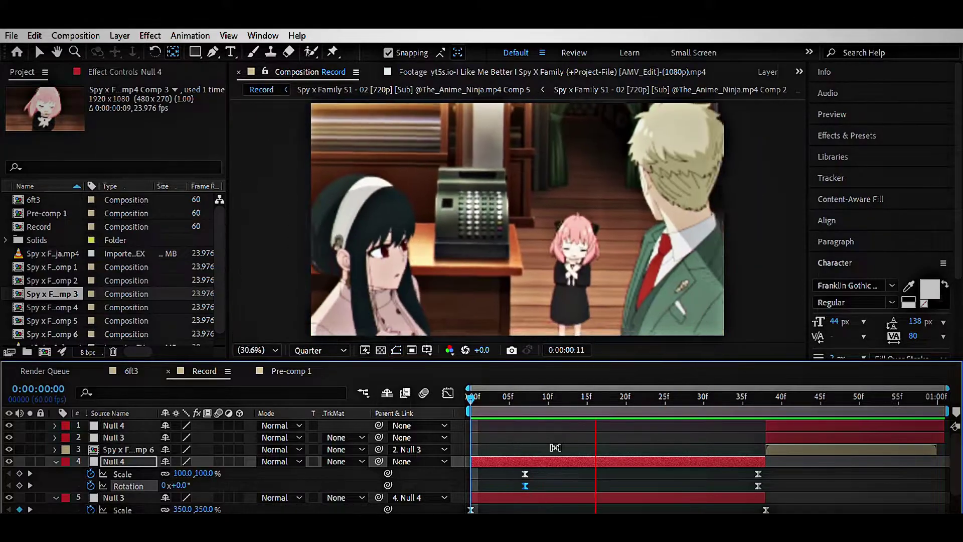
{"action": "key", "text": "space"}
Step: Turn on motion blur for the clip layer and preview the transition
{"action": "scroll", "coordinate": [258, 460], "scroll_direction": "down", "scroll_amount": 2}
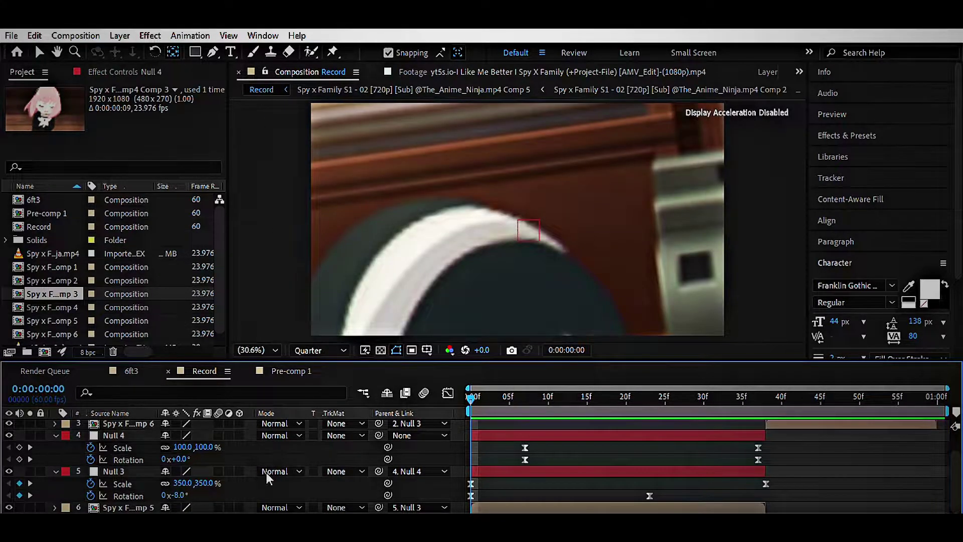
{"action": "key", "text": "u"}
{"action": "left_click", "coordinate": [219, 486]}
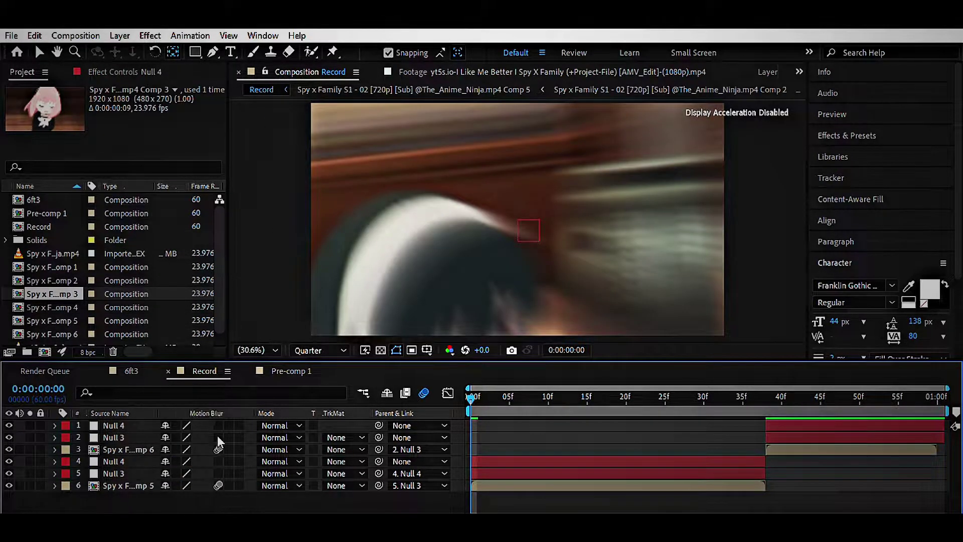
{"action": "key", "text": "space"}
{"action": "key", "text": "space"}
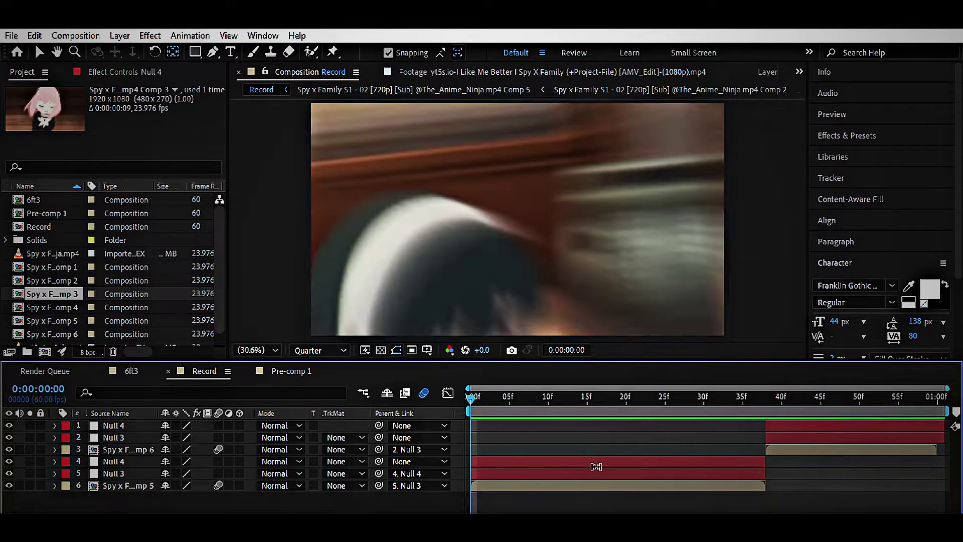
{"action": "left_click", "coordinate": [599, 425]}
{"action": "mouse_move", "coordinate": [652, 394]}
{"action": "left_mouse_down"}
{"action": "mouse_move", "coordinate": [589, 393]}
{"action": "mouse_move", "coordinate": [688, 399]}
{"action": "left_mouse_up"}
{"action": "key", "text": "comma"}
{"action": "key", "text": "comma"}
Step: Shift Null 4's ending keyframes to frame 38, preview, and select the clip layer
{"action": "left_click", "coordinate": [695, 461]}
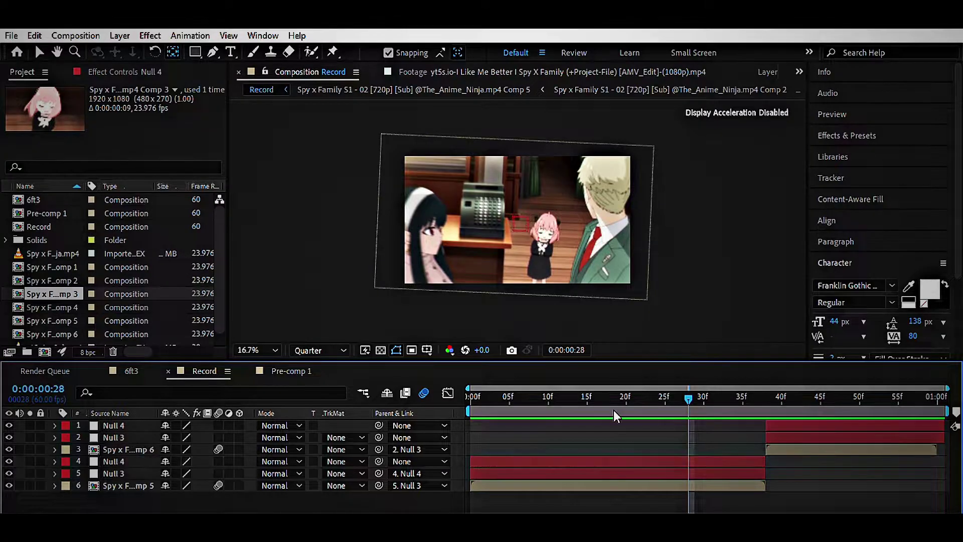
{"action": "key", "text": "u"}
{"action": "left_click_drag", "start_coordinate": [772, 394], "coordinate": [760, 393]}
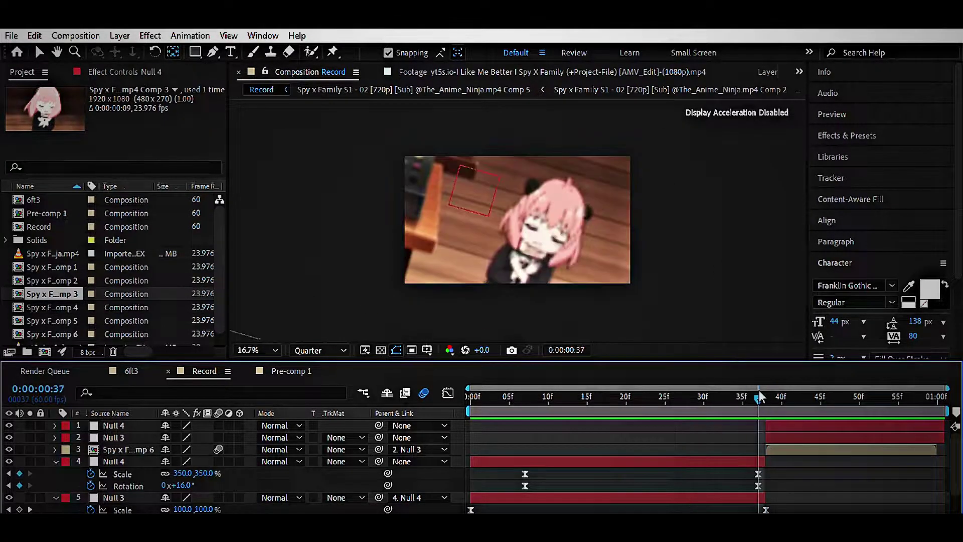
{"action": "left_click_drag", "start_coordinate": [759, 480], "coordinate": [766, 479]}
{"action": "key", "text": "space"}
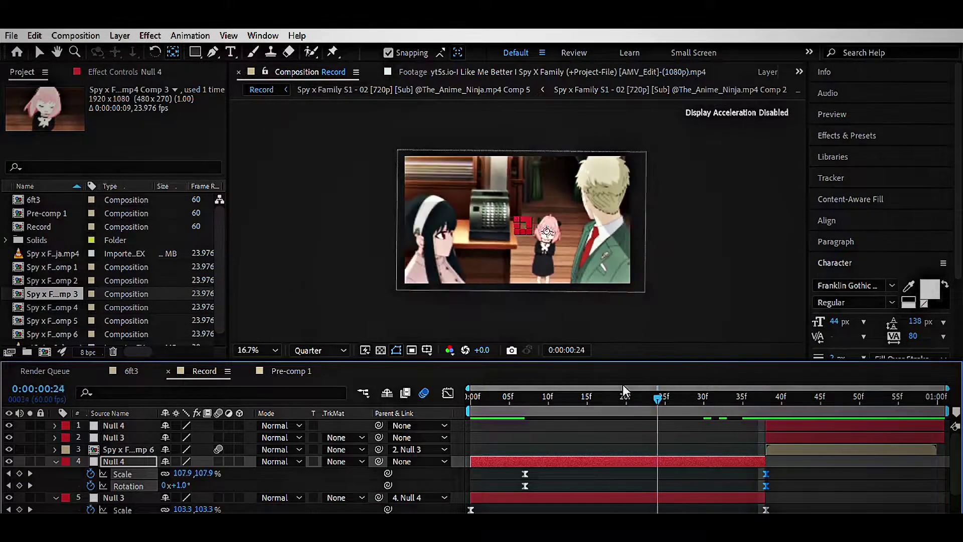
{"action": "left_click", "coordinate": [770, 396]}
{"action": "left_click_drag", "start_coordinate": [769, 398], "coordinate": [597, 397]}
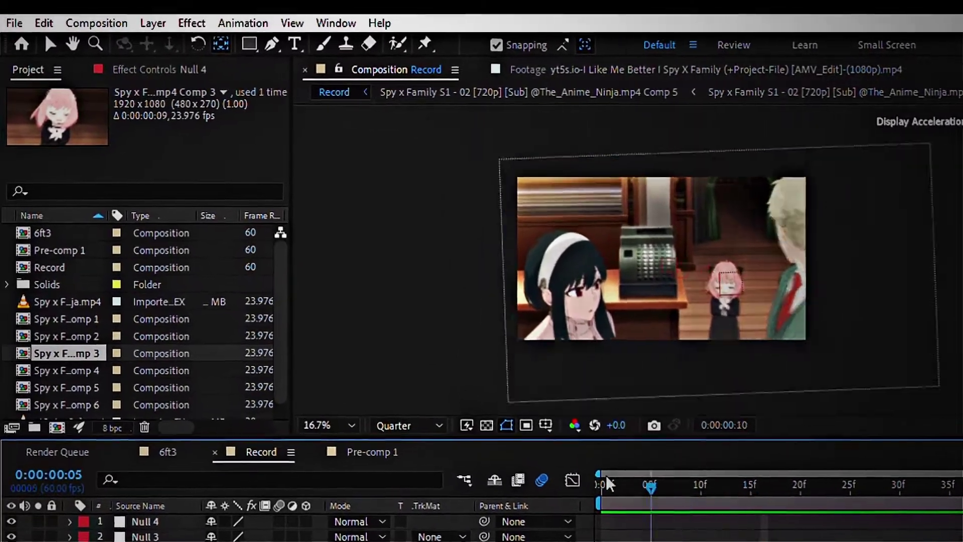
{"action": "left_click", "coordinate": [565, 461]}
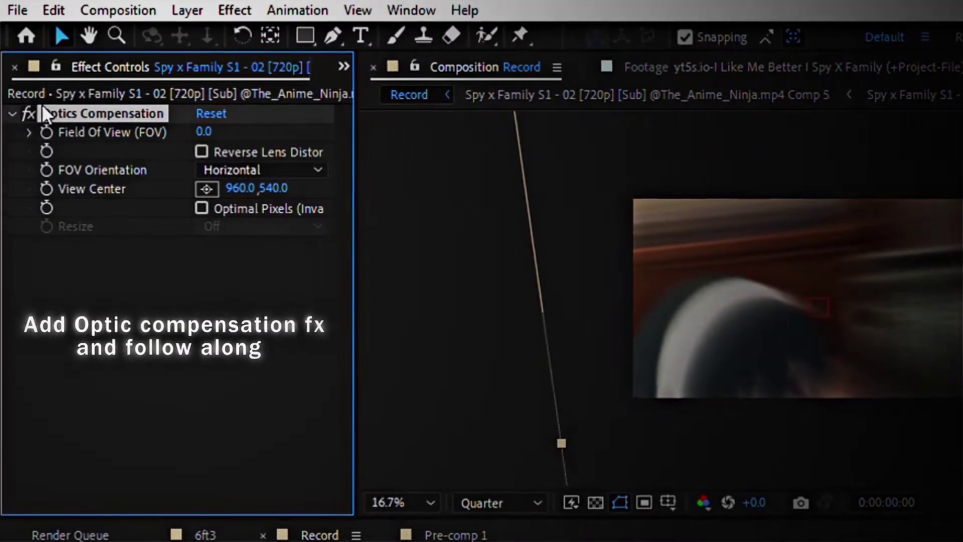
Step: Keyframe the Optics Compensation field of view at 100 with Reverse Lens Distortion on
{"action": "left_click", "coordinate": [45, 132]}
{"action": "left_click", "coordinate": [104, 114]}
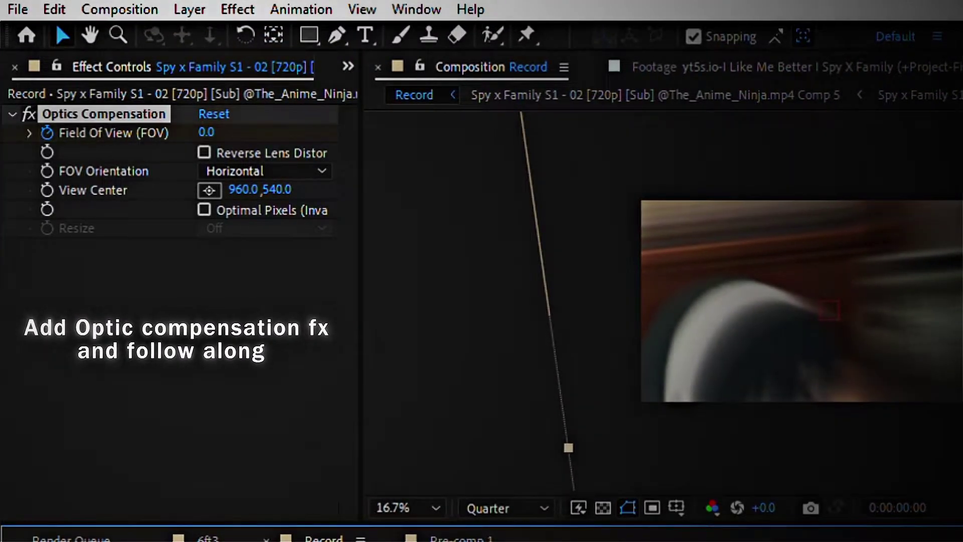
{"action": "left_click", "coordinate": [207, 131]}
{"action": "type", "text": "100"}
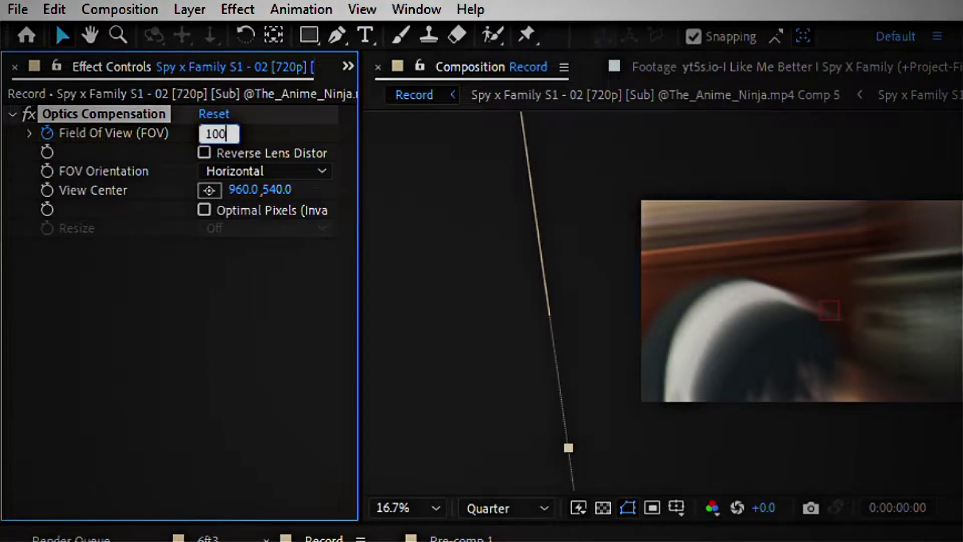
{"action": "key", "text": "Return"}
{"action": "left_click", "coordinate": [204, 152]}
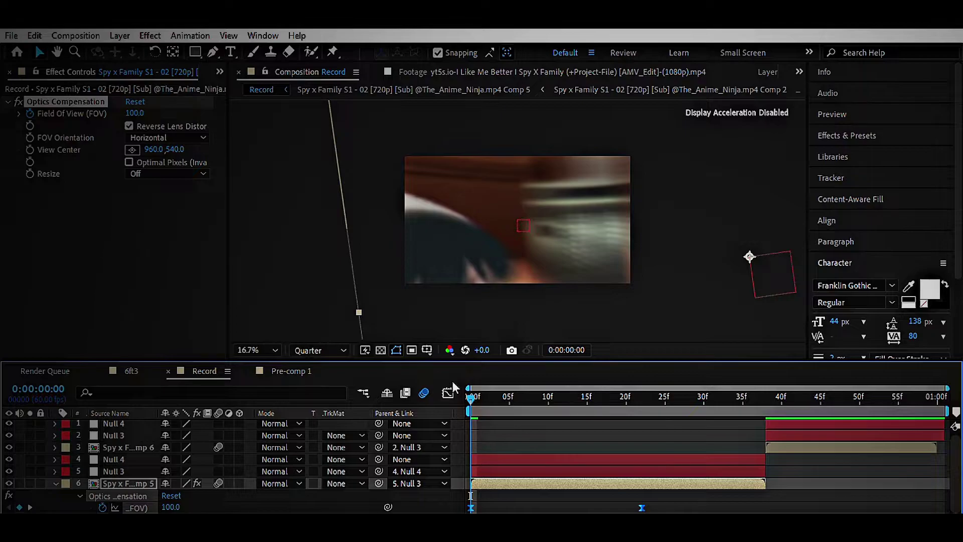
Step: Give the first field of view keyframe a sharp ease-out and preview the fisheye warp
{"action": "left_click", "coordinate": [453, 385]}
{"action": "key", "text": "grave"}
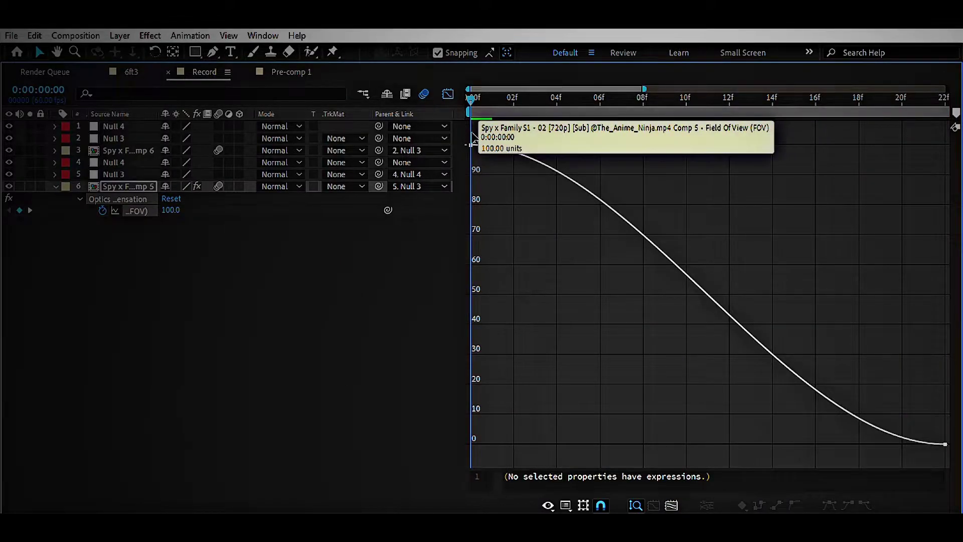
{"action": "left_click", "coordinate": [472, 144]}
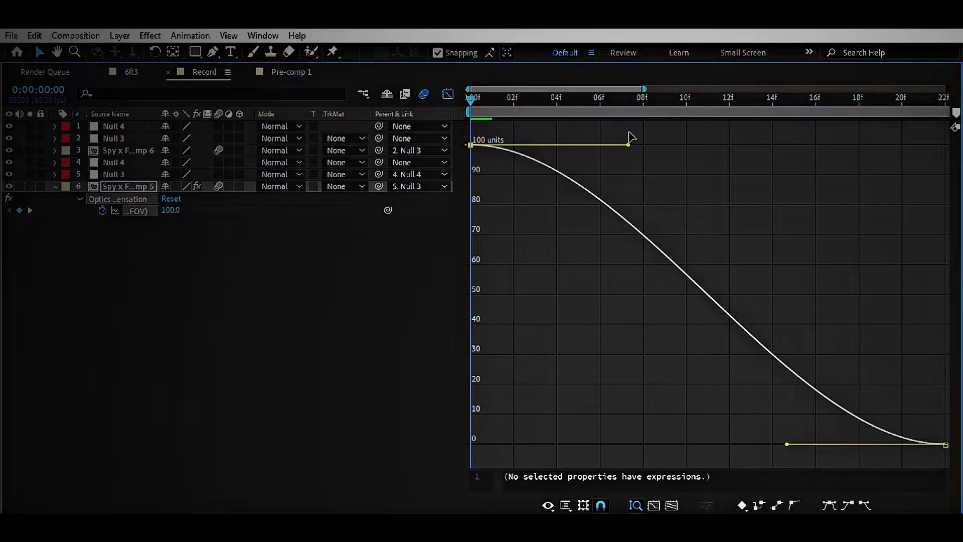
{"action": "left_click", "coordinate": [447, 94]}
{"action": "key", "text": "grave"}
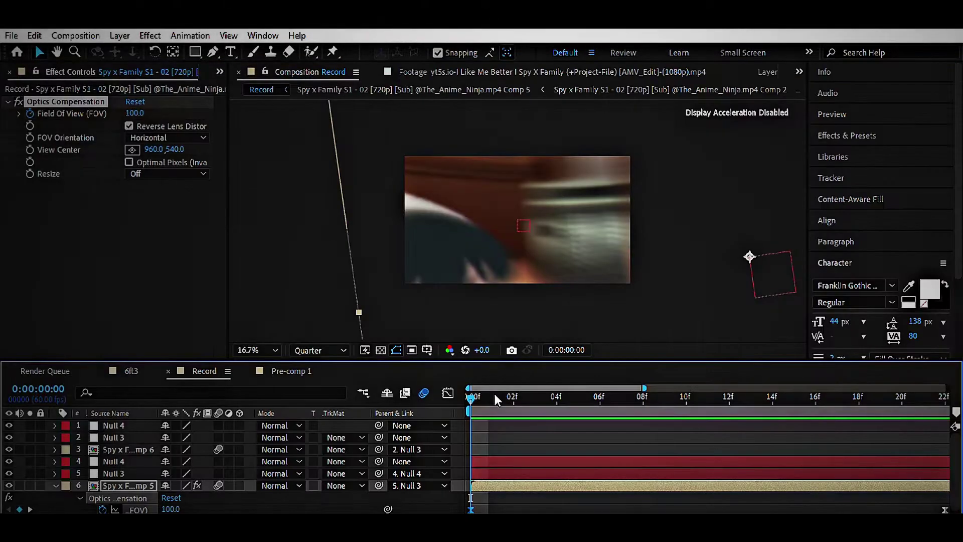
{"action": "key", "text": "space"}
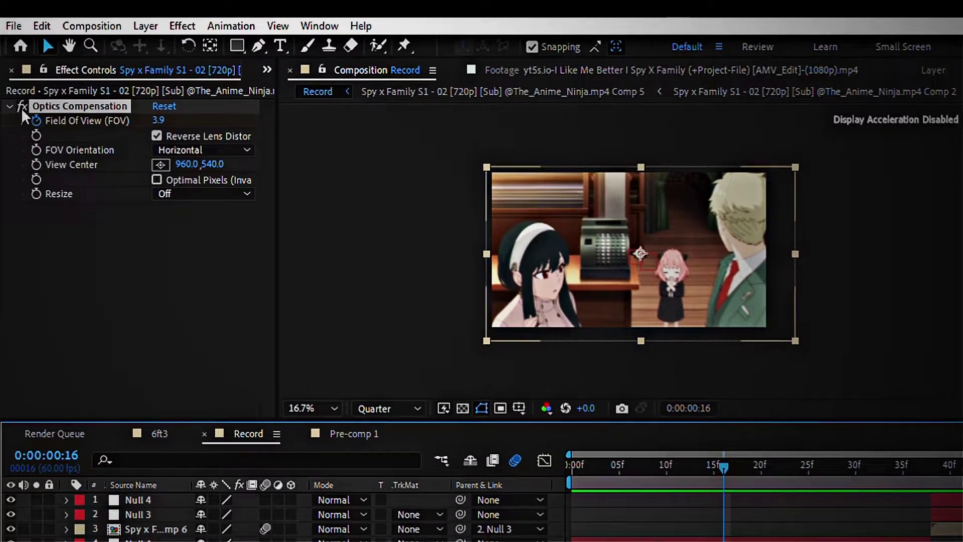
Step: Animate Turbulent Displace Size from 80 at the start to 200 at frame 20
{"action": "left_click", "coordinate": [8, 101]}
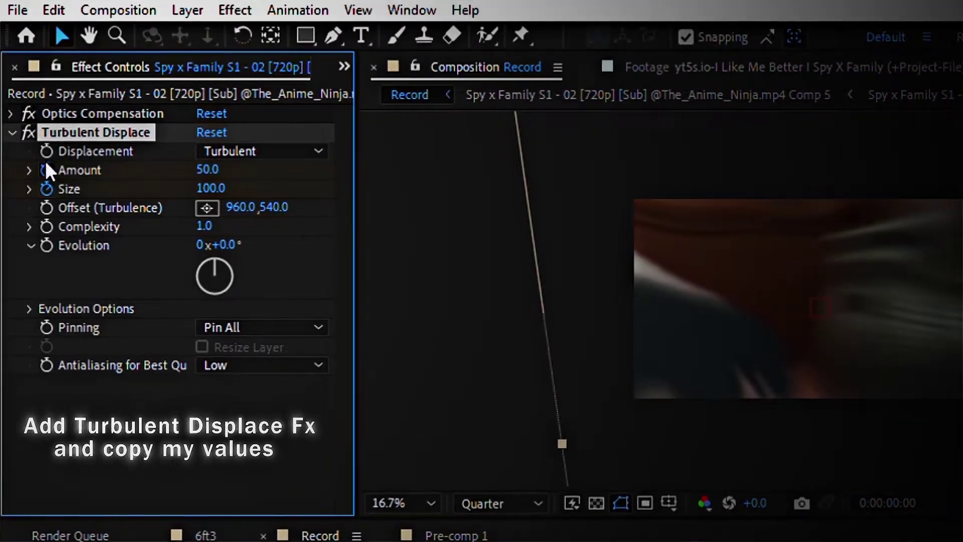
{"action": "left_click", "coordinate": [202, 183]}
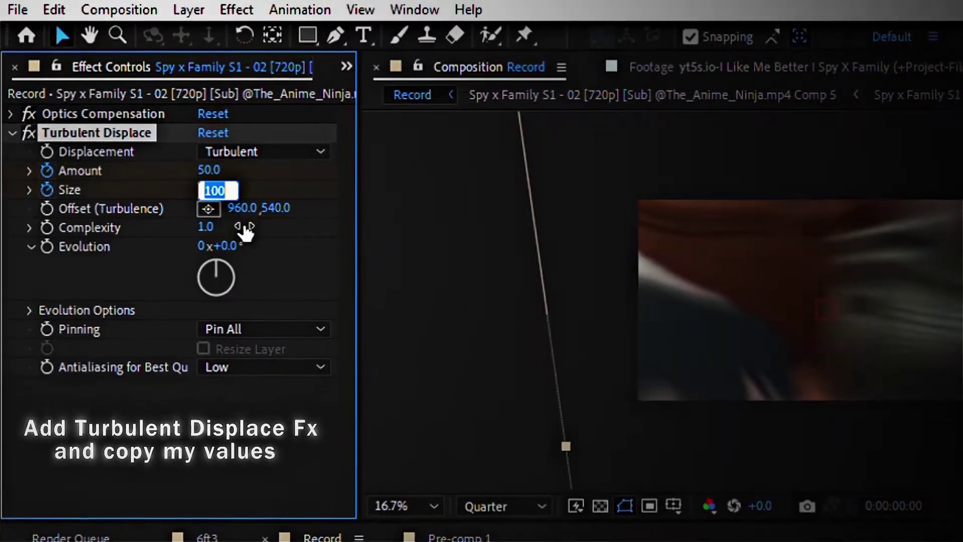
{"action": "type", "text": "80"}
{"action": "key", "text": "Return"}
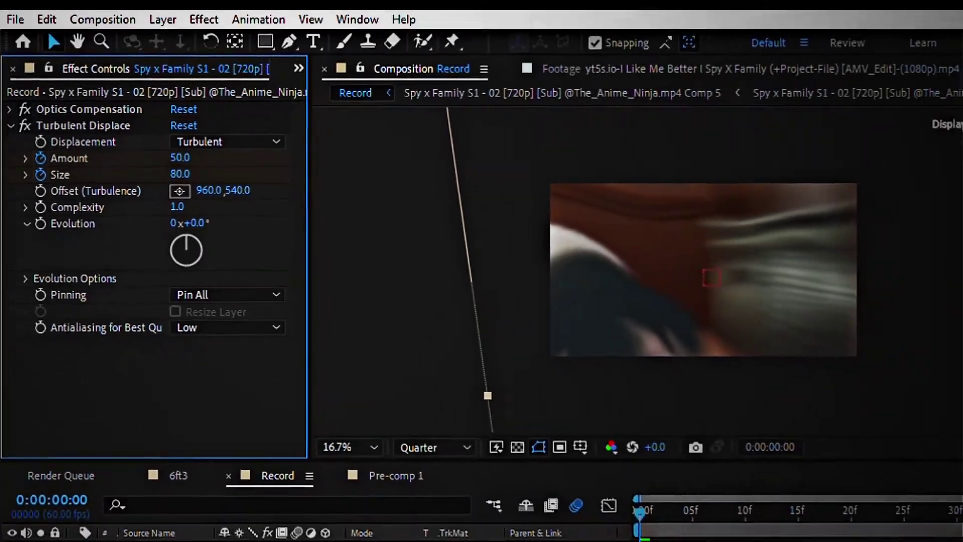
{"action": "left_click", "coordinate": [531, 396]}
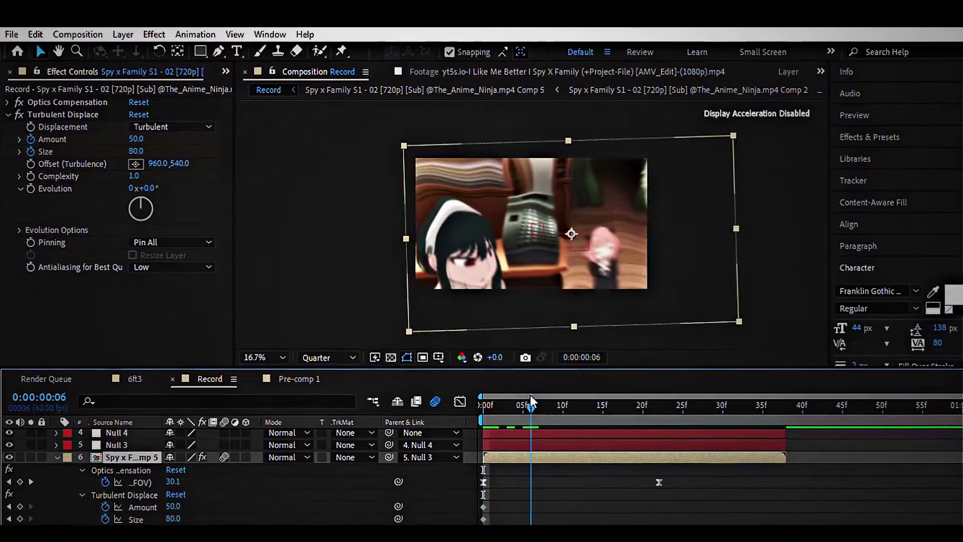
{"action": "left_click_drag", "start_coordinate": [530, 396], "coordinate": [637, 391]}
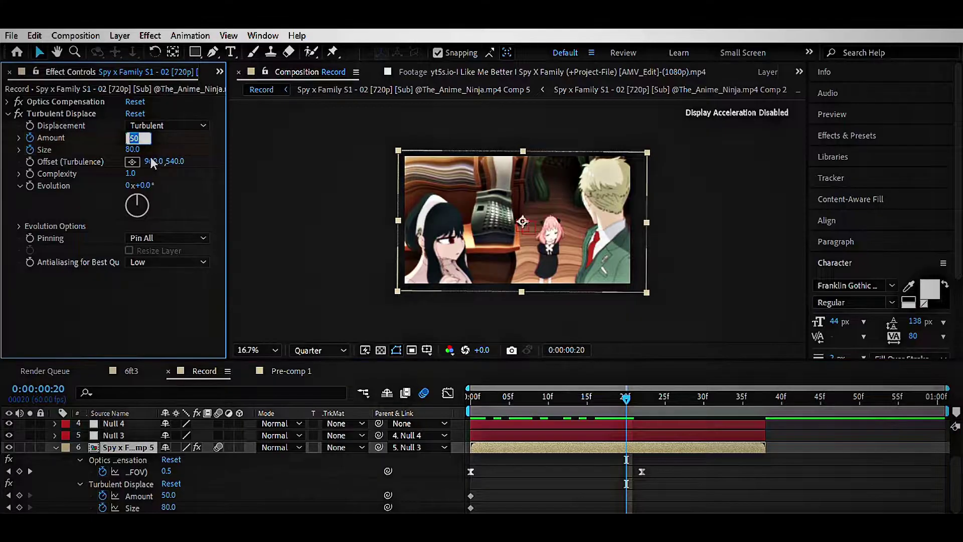
{"action": "type", "text": "0"}
{"action": "left_click", "coordinate": [135, 149]}
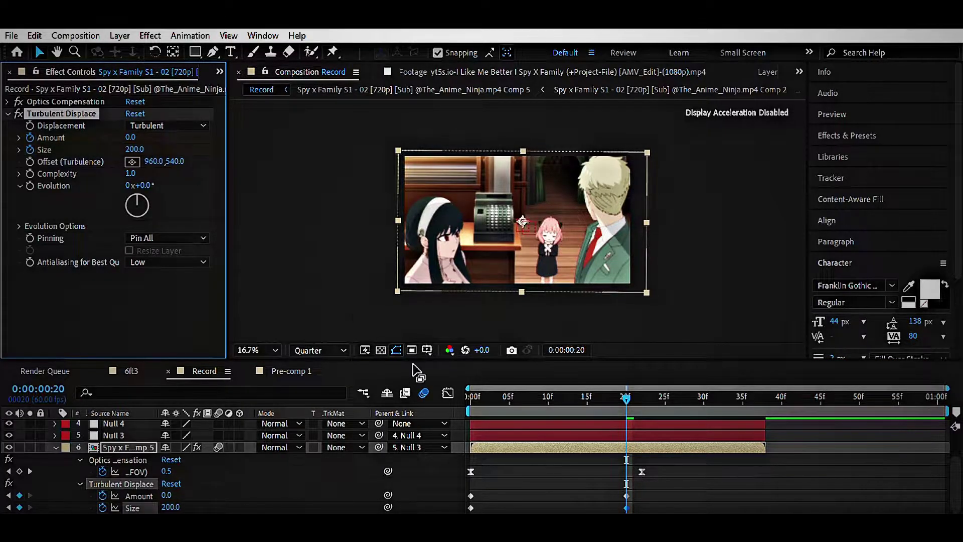
Step: Ease both Turbulent Displace Size keyframes into a steep ease-out in the Graph Editor
{"action": "left_click", "coordinate": [448, 393]}
{"action": "key", "text": "grave"}
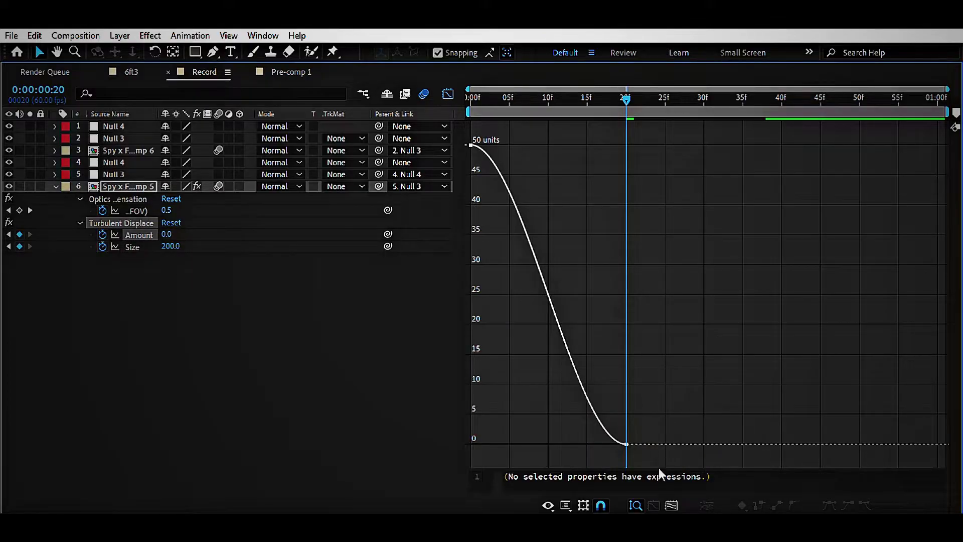
{"action": "left_click", "coordinate": [672, 505]}
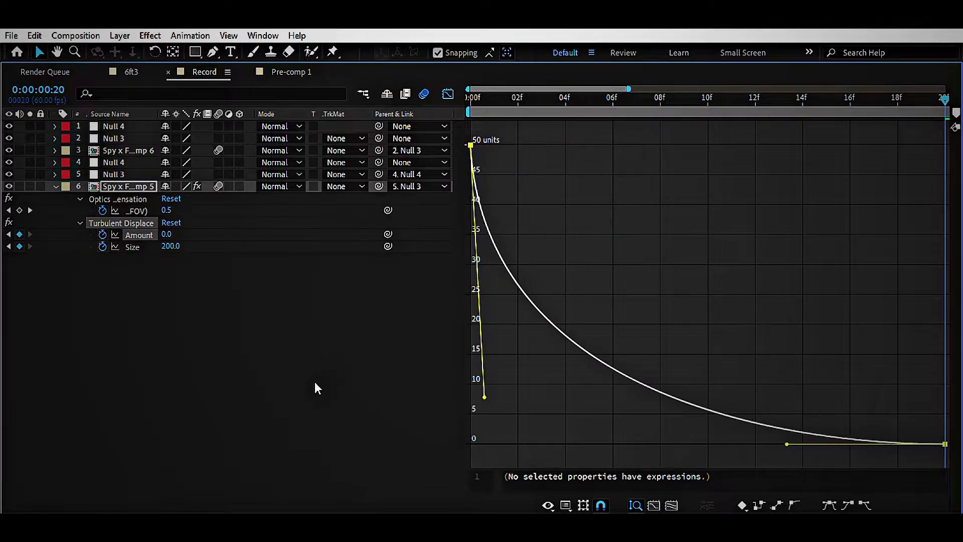
{"action": "left_click", "coordinate": [132, 247]}
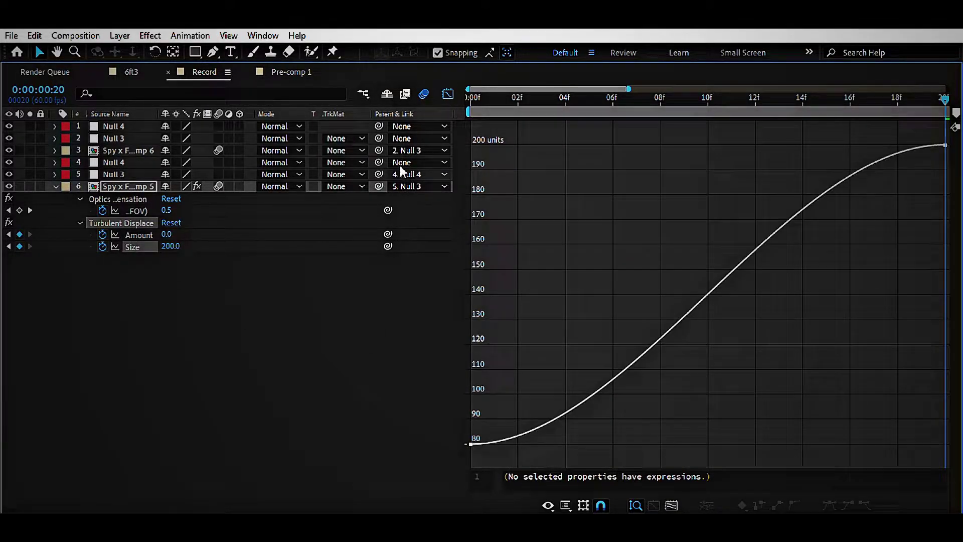
{"action": "left_click", "coordinate": [472, 443]}
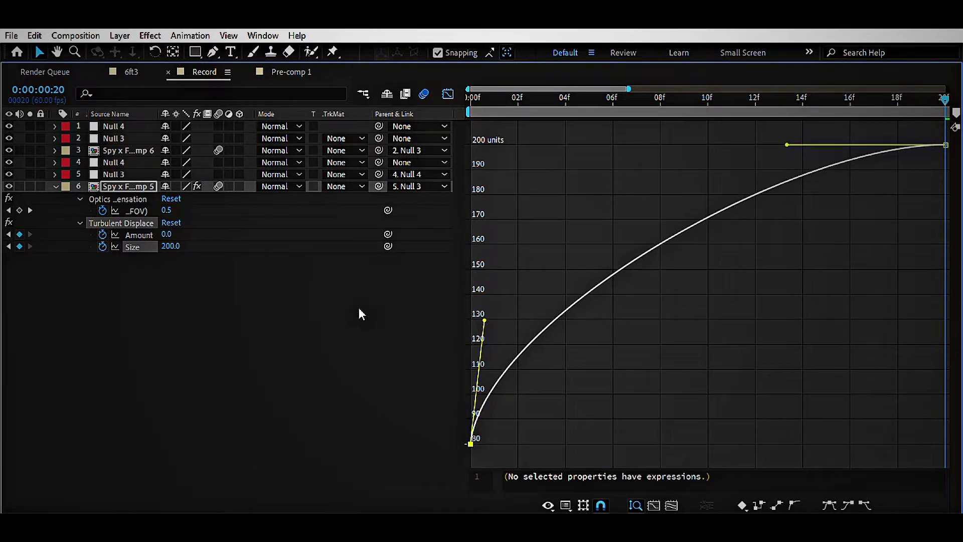
{"action": "key", "text": "grave"}
{"action": "key", "text": "shift+F3"}
{"action": "left_click_drag", "start_coordinate": [552, 387], "coordinate": [622, 386]}
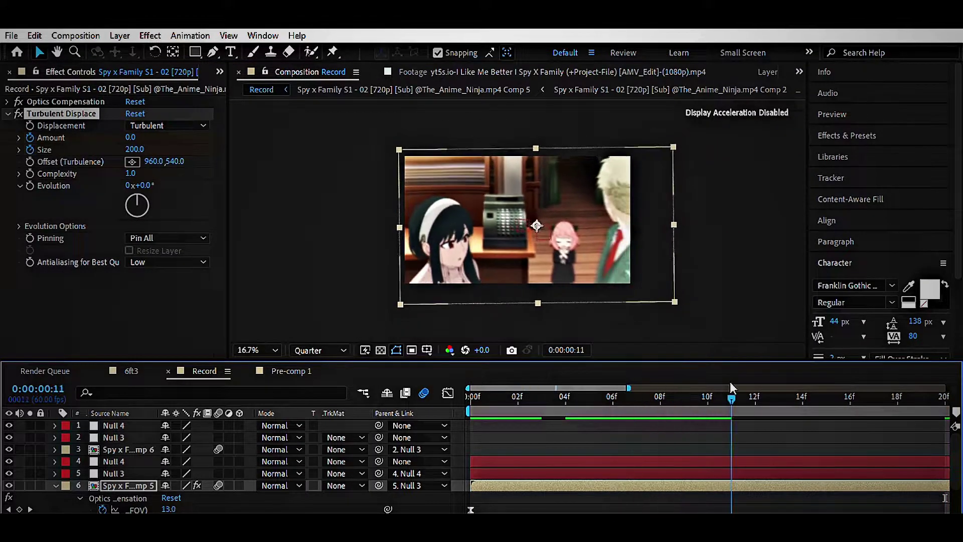
{"action": "left_click", "coordinate": [465, 405]}
{"action": "left_click_drag", "start_coordinate": [519, 386], "coordinate": [909, 397]}
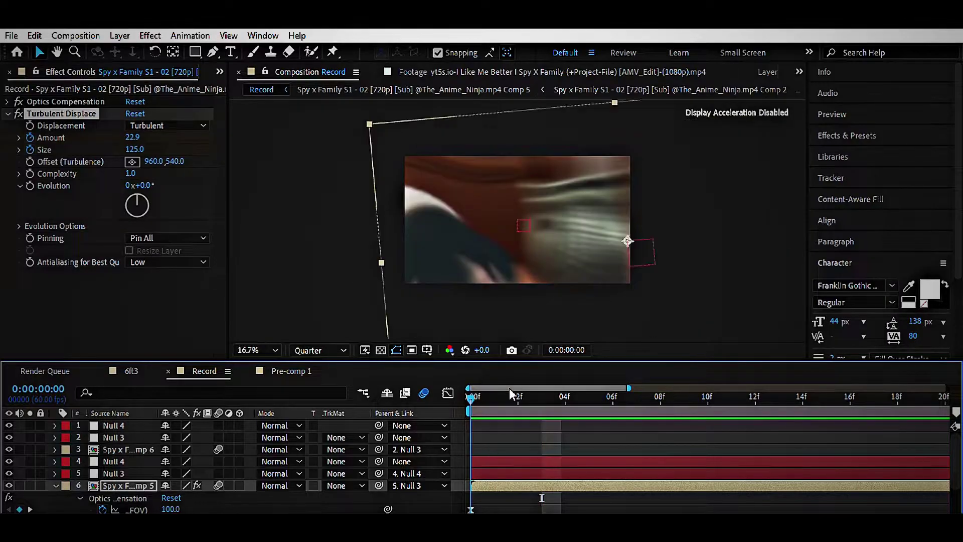
{"action": "key", "text": "semicolon"}
{"action": "left_click_drag", "start_coordinate": [696, 396], "coordinate": [448, 389]}
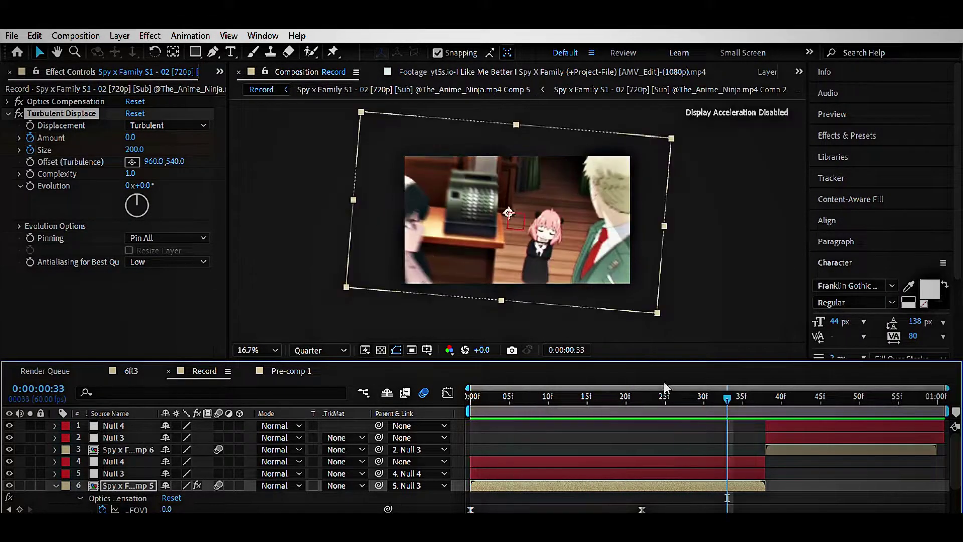
{"action": "key", "text": "space"}
{"action": "key", "text": "space"}
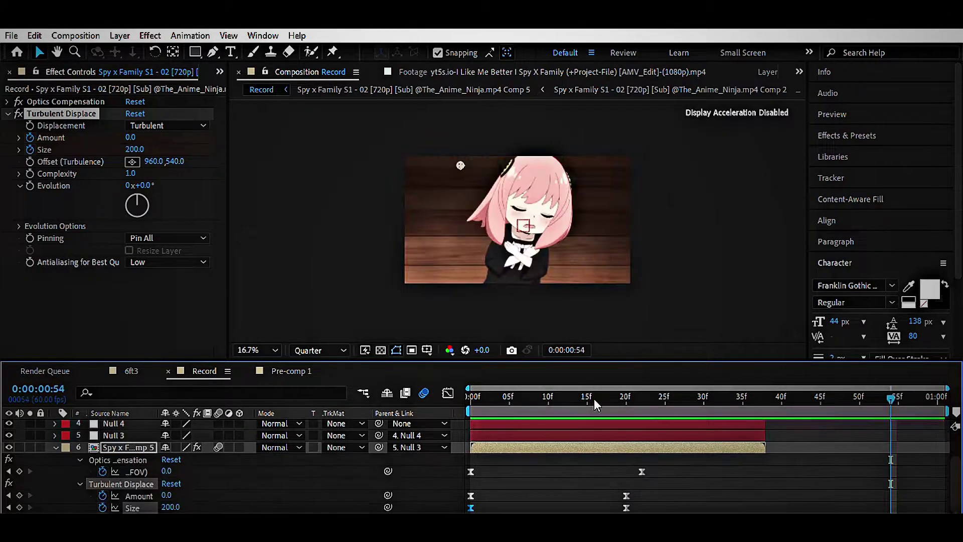
{"action": "left_click_drag", "start_coordinate": [858, 388], "coordinate": [768, 389]}
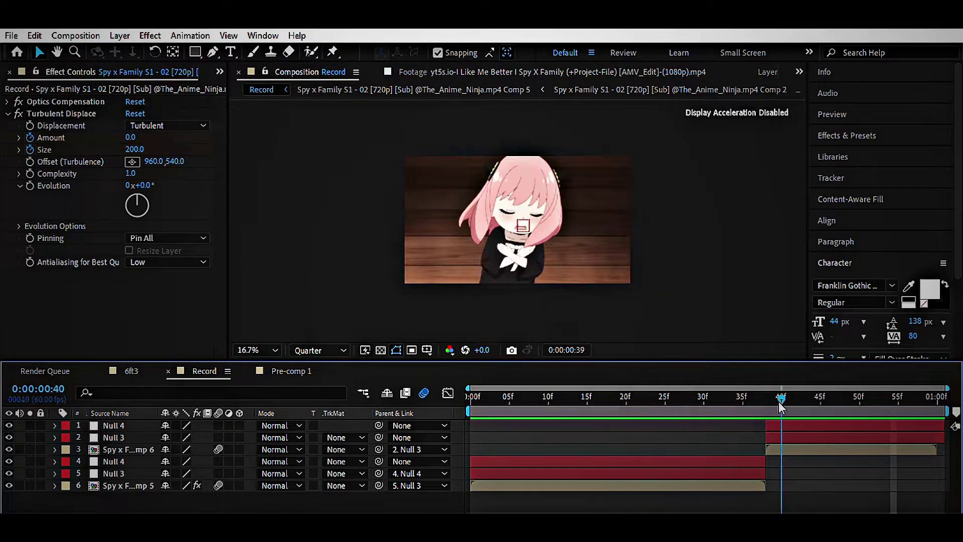
{"action": "left_click", "coordinate": [603, 485]}
{"action": "key", "text": "u"}
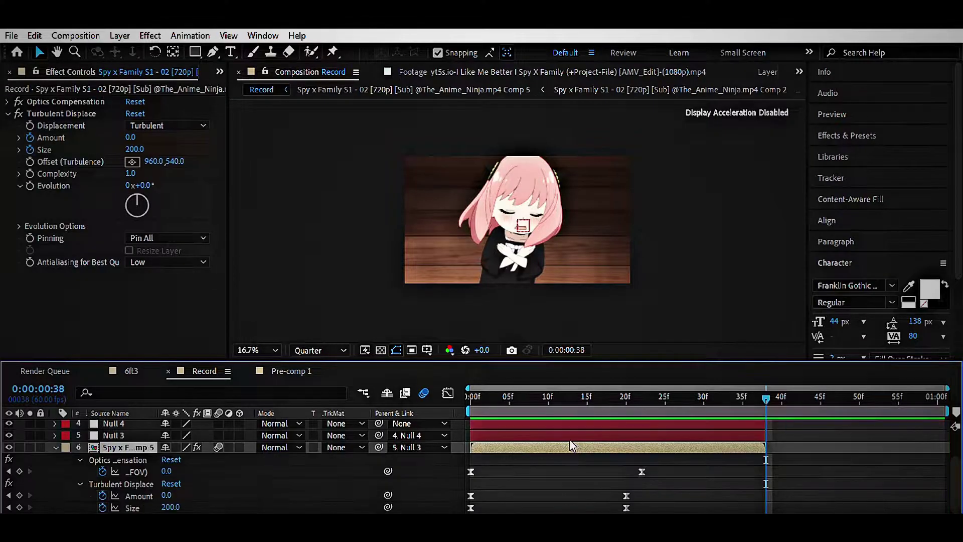
{"action": "left_click", "coordinate": [447, 392]}
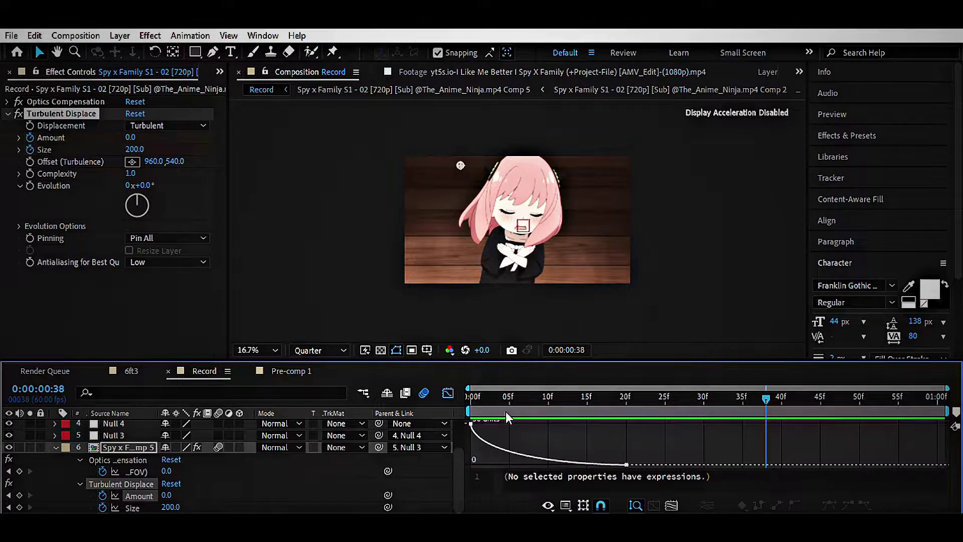
{"action": "left_click", "coordinate": [478, 397]}
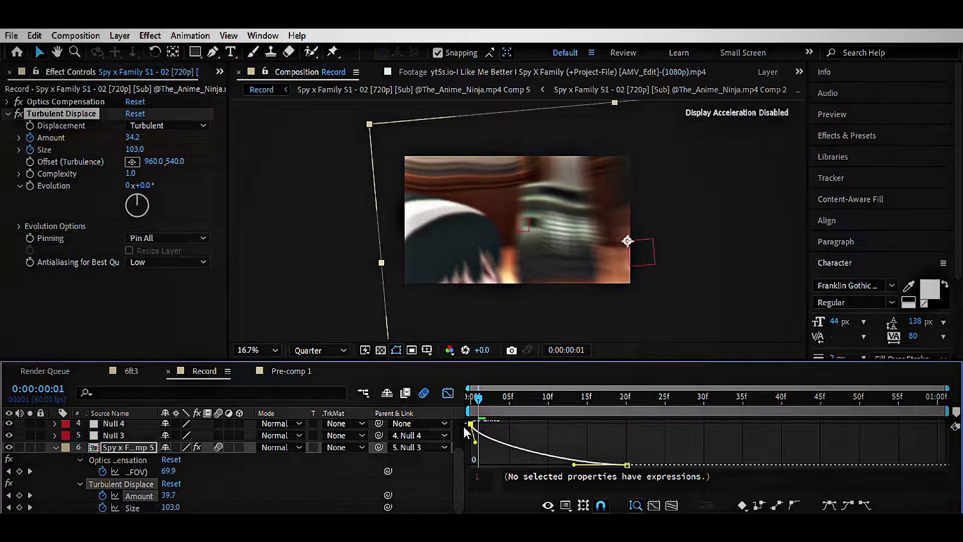
{"action": "mouse_move", "coordinate": [470, 424]}
{"action": "mouse_move", "coordinate": [478, 397]}
{"action": "left_mouse_down"}
{"action": "mouse_move", "coordinate": [552, 399]}
{"action": "mouse_move", "coordinate": [429, 401]}
{"action": "left_mouse_up"}
{"action": "key", "text": "space"}
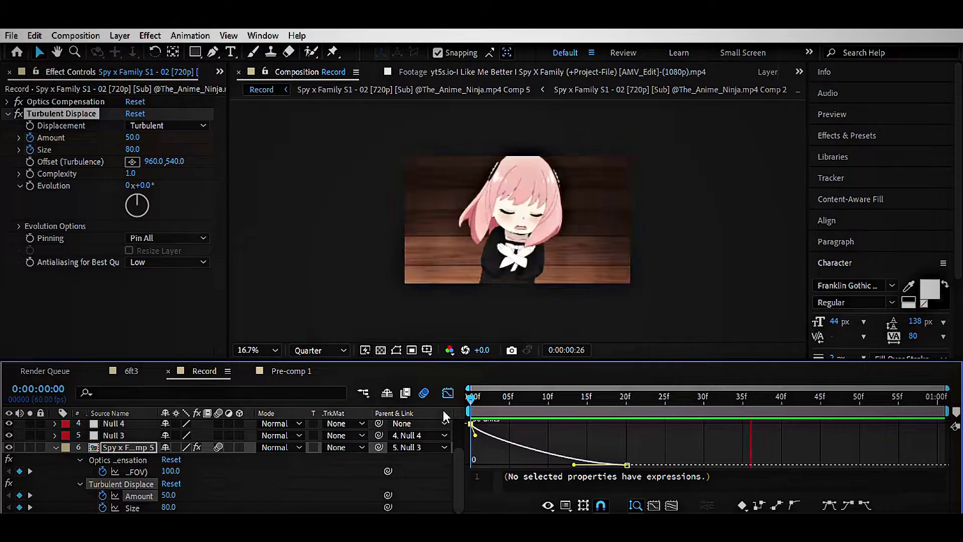
{"action": "key", "text": "space"}
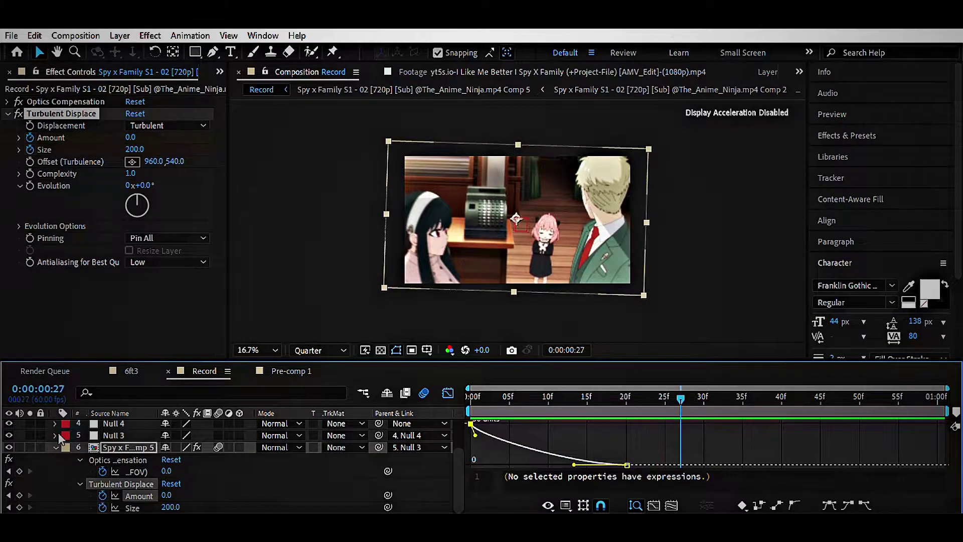
{"action": "left_click", "coordinate": [55, 447]}
{"action": "mouse_move", "coordinate": [605, 400]}
{"action": "left_mouse_down"}
{"action": "mouse_move", "coordinate": [465, 397]}
{"action": "mouse_move", "coordinate": [744, 415]}
{"action": "left_mouse_up"}
{"action": "left_click", "coordinate": [776, 449]}
Step: Set the incoming clip's starting Scale keyframe to 80%
{"action": "key", "text": "s"}
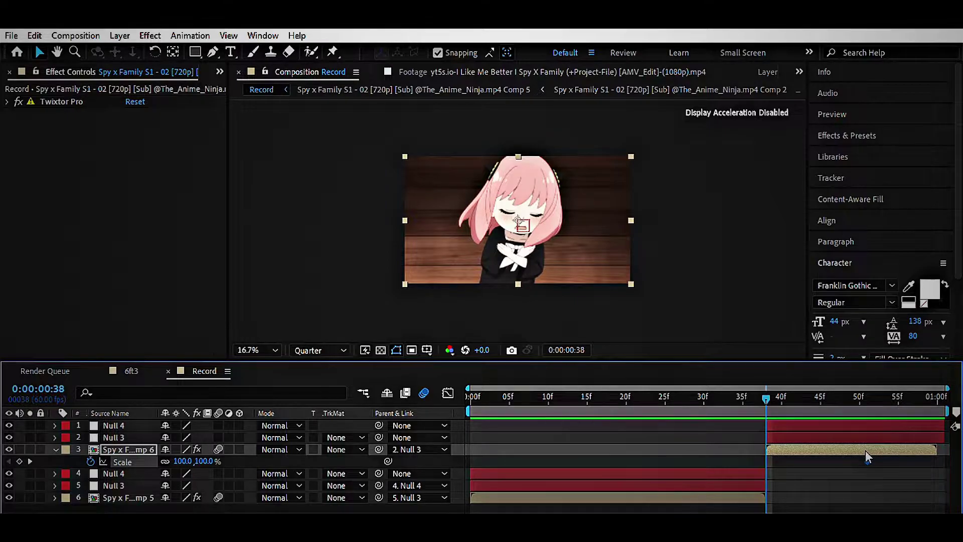
{"action": "type", "text": "80"}
{"action": "key", "text": "Return"}
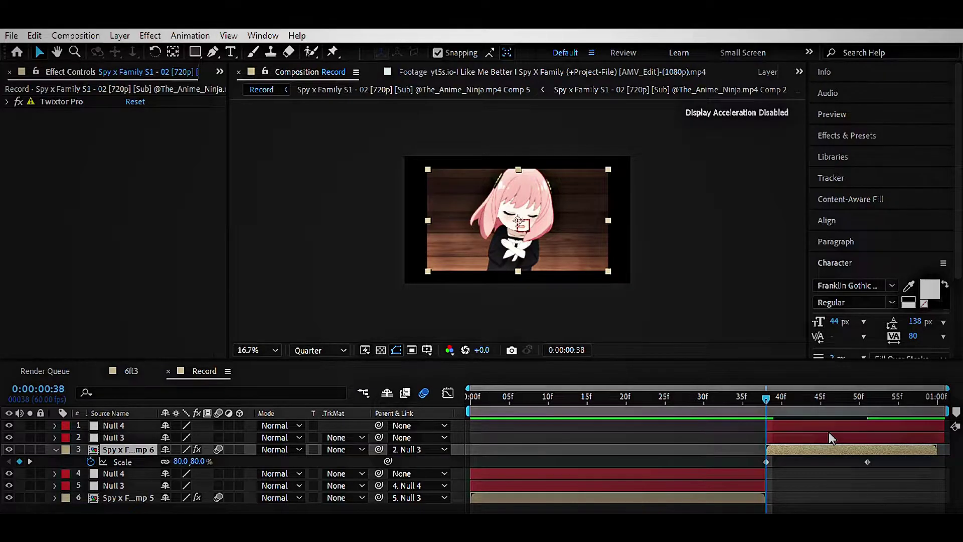
Step: Apply Motion Tile with output width 270, height 290 and mirrored edges
{"action": "key", "text": "ctrl+alt+shift+e"}
{"action": "mouse_move", "coordinate": [152, 149]}
{"action": "left_mouse_down"}
{"action": "mouse_move", "coordinate": [144, 161]}
{"action": "mouse_move", "coordinate": [160, 172]}
{"action": "left_mouse_up"}
{"action": "left_click", "coordinate": [129, 186]}
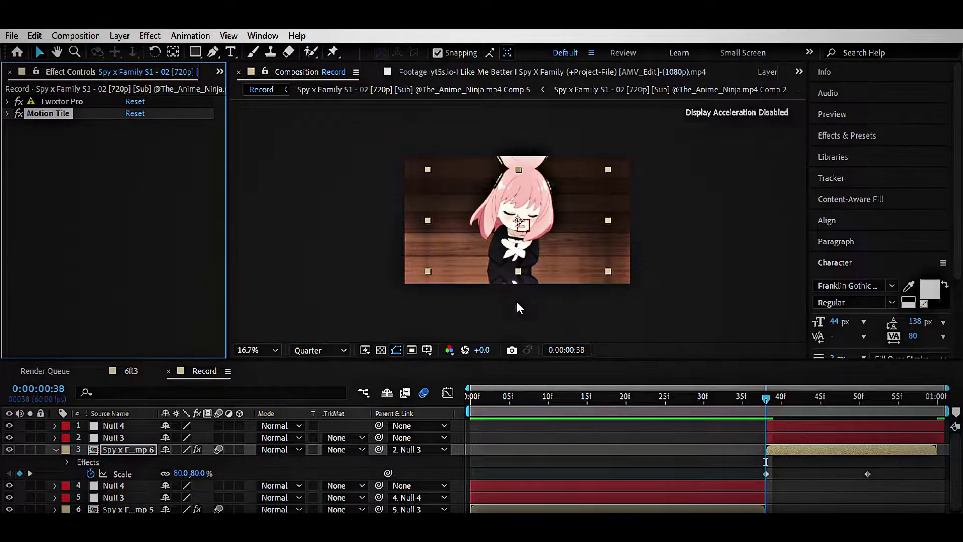
Step: Ease both Scale keyframes so the scale-up to 100% starts with a sharp burst
{"action": "left_click_drag", "start_coordinate": [739, 476], "coordinate": [801, 464]}
{"action": "key", "text": "shift+F3"}
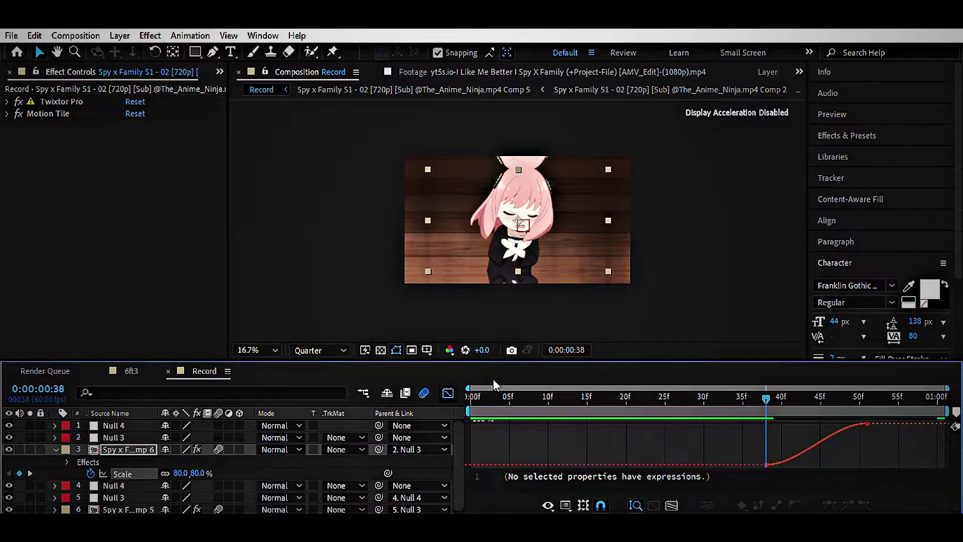
{"action": "key", "text": "grave"}
{"action": "left_click", "coordinate": [673, 326]}
{"action": "left_click_drag", "start_coordinate": [781, 145], "coordinate": [463, 288]}
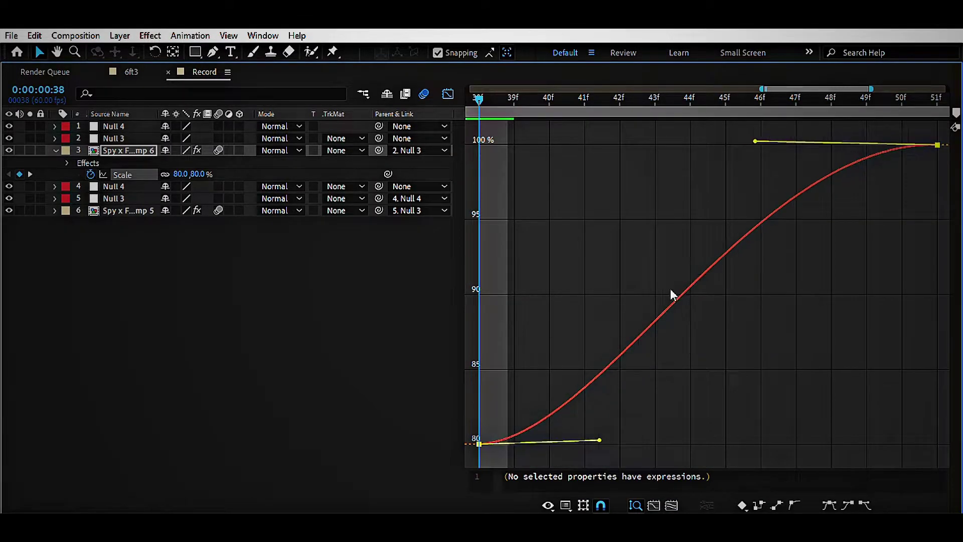
{"action": "left_click_drag", "start_coordinate": [547, 441], "coordinate": [460, 140]}
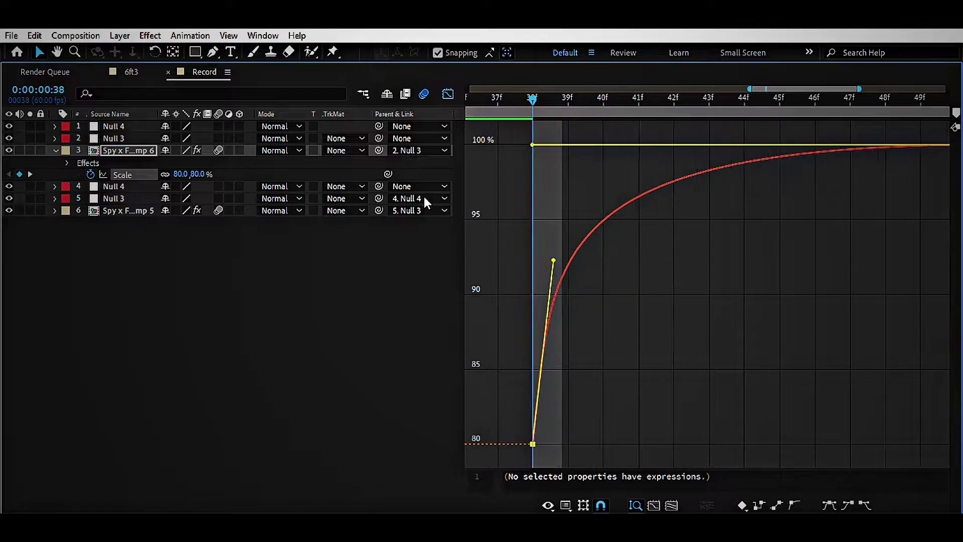
{"action": "key", "text": "grave"}
{"action": "key", "text": "shift+F3"}
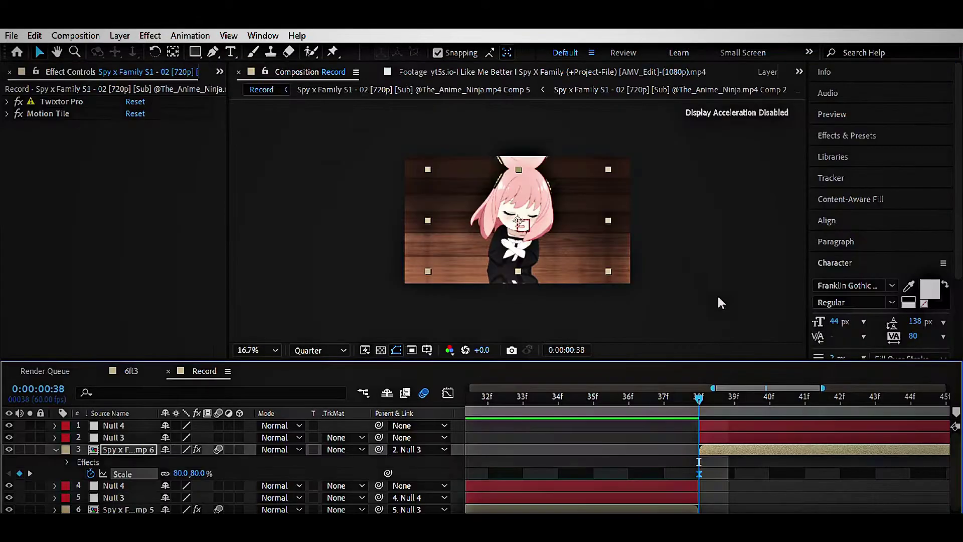
{"action": "key", "text": "semicolon"}
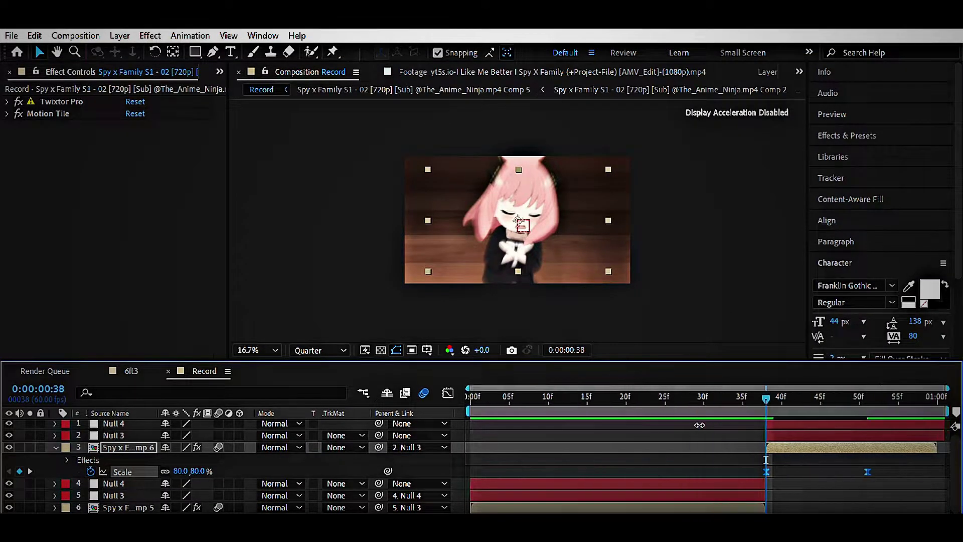
{"action": "mouse_move", "coordinate": [766, 397]}
{"action": "left_mouse_down"}
{"action": "mouse_move", "coordinate": [837, 396]}
{"action": "mouse_move", "coordinate": [760, 420]}
{"action": "mouse_move", "coordinate": [813, 423]}
{"action": "left_mouse_up"}
Step: Keyframe Null 3's Scale at 100% on frame 38 and 115% on frame 59
{"action": "key", "text": "ctrl+Up"}
{"action": "key", "text": "s"}
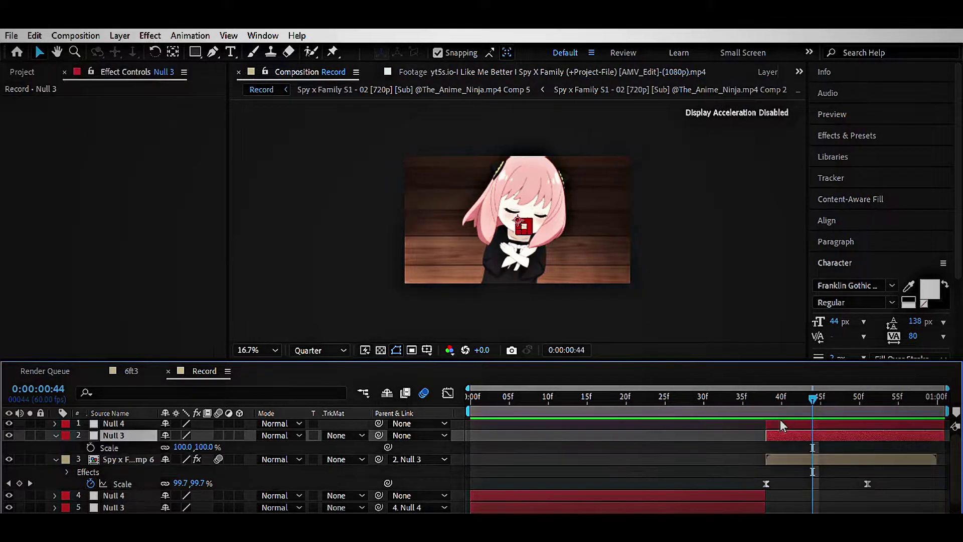
{"action": "left_click", "coordinate": [9, 482]}
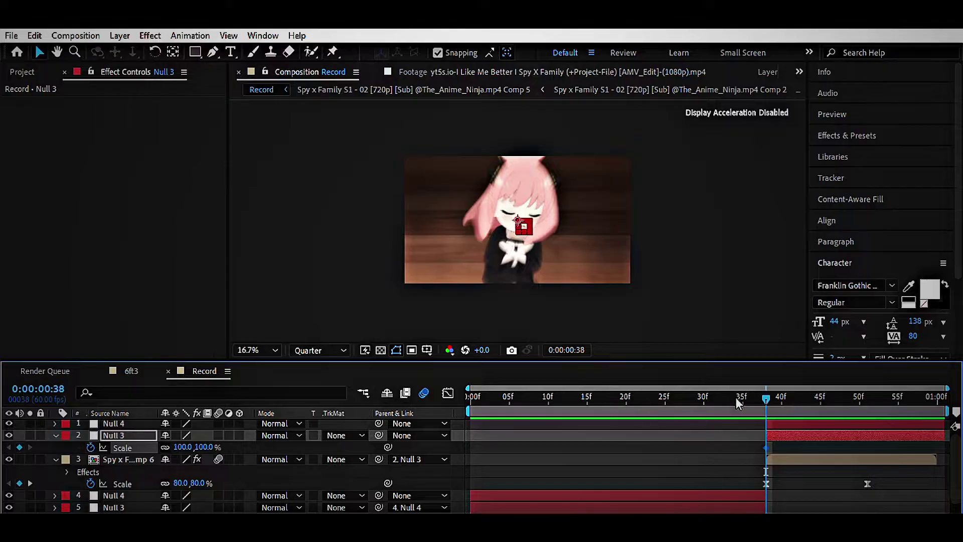
{"action": "mouse_move", "coordinate": [768, 391]}
{"action": "left_mouse_down"}
{"action": "mouse_move", "coordinate": [941, 411]}
{"action": "mouse_move", "coordinate": [929, 412]}
{"action": "left_mouse_up"}
{"action": "left_click_drag", "start_coordinate": [209, 440], "coordinate": [216, 444]}
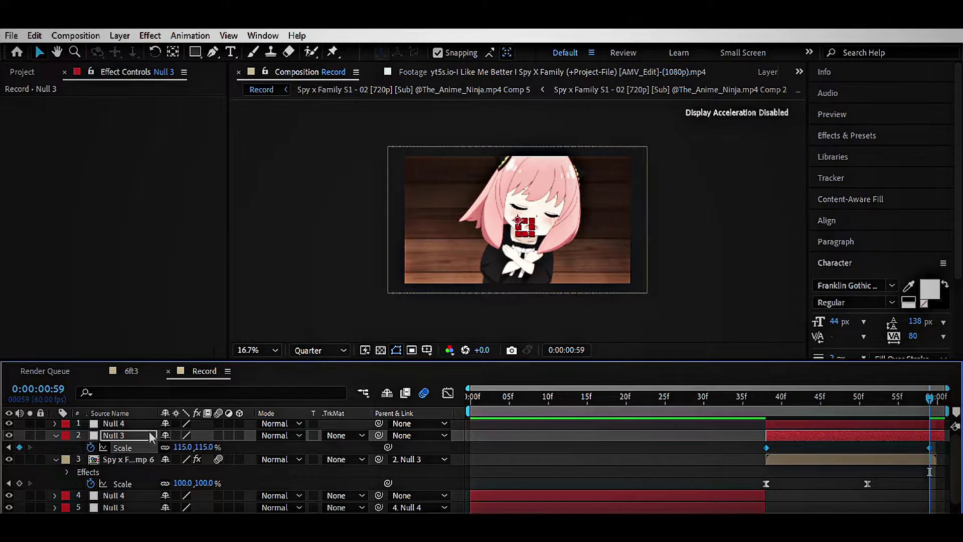
Step: In the speed graph, lengthen both scale keyframes' influence handles for strong easing
{"action": "left_click", "coordinate": [448, 393]}
{"action": "key", "text": "grave"}
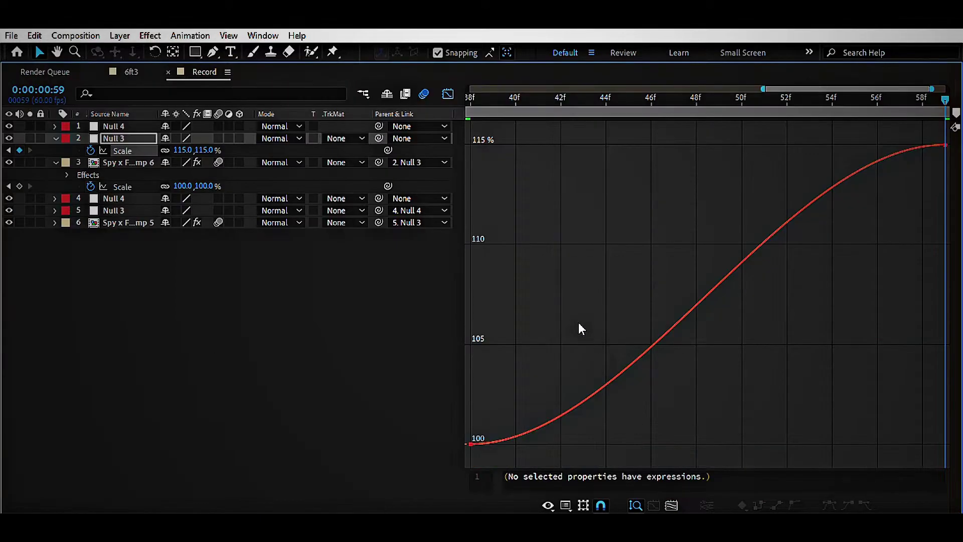
{"action": "right_click", "coordinate": [609, 212]}
{"action": "left_click", "coordinate": [637, 261]}
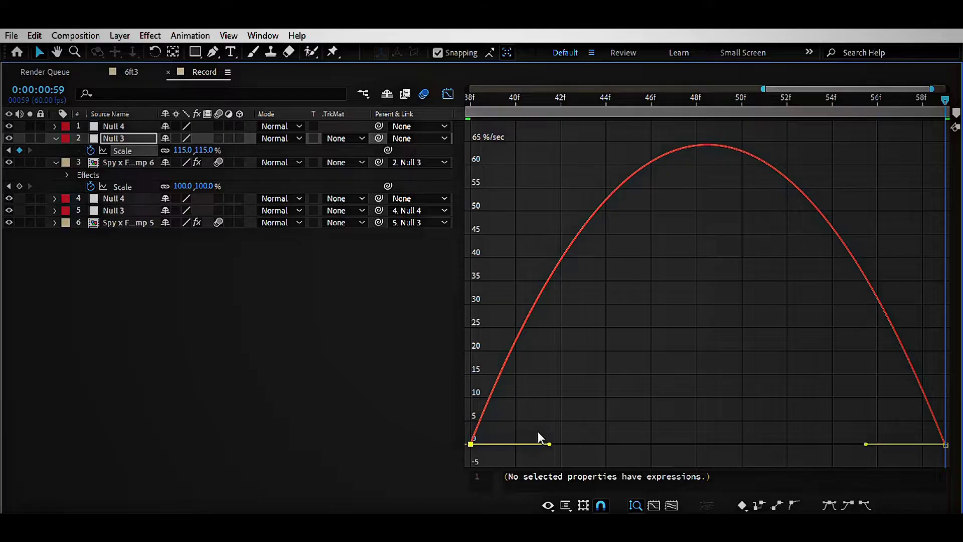
{"action": "left_click_drag", "start_coordinate": [539, 437], "coordinate": [459, 437]}
{"action": "left_click_drag", "start_coordinate": [866, 431], "coordinate": [557, 442]}
Step: Return to the normal full-range timeline and scrub through the Null 3 scale-up
{"action": "left_click", "coordinate": [448, 94]}
{"action": "key", "text": "grave"}
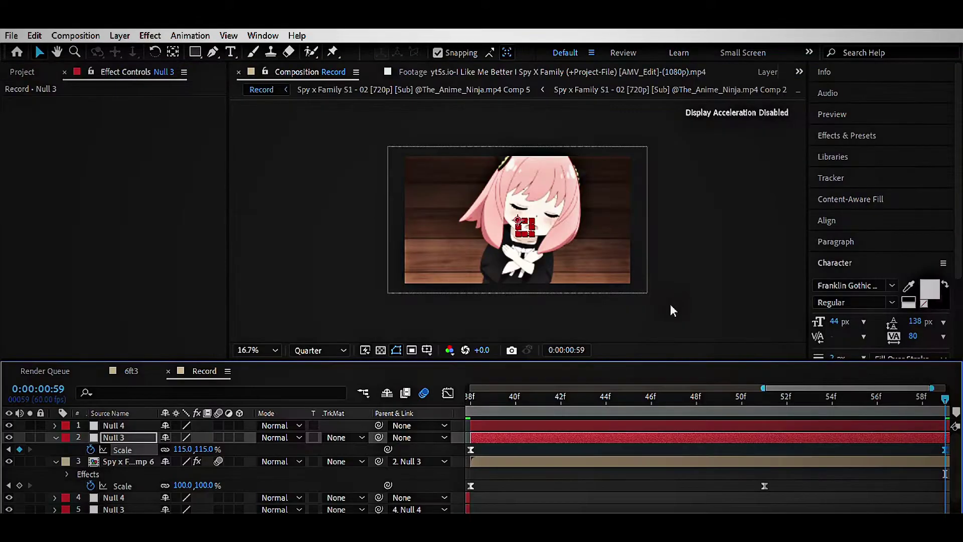
{"action": "key", "text": "semicolon"}
{"action": "mouse_move", "coordinate": [828, 397]}
{"action": "left_mouse_down"}
{"action": "mouse_move", "coordinate": [863, 402]}
{"action": "mouse_move", "coordinate": [800, 407]}
{"action": "left_mouse_up"}
Step: Keyframe Null 3's Rotation at -10° on frame 38 and +6° at the end
{"action": "key", "text": "shift+r"}
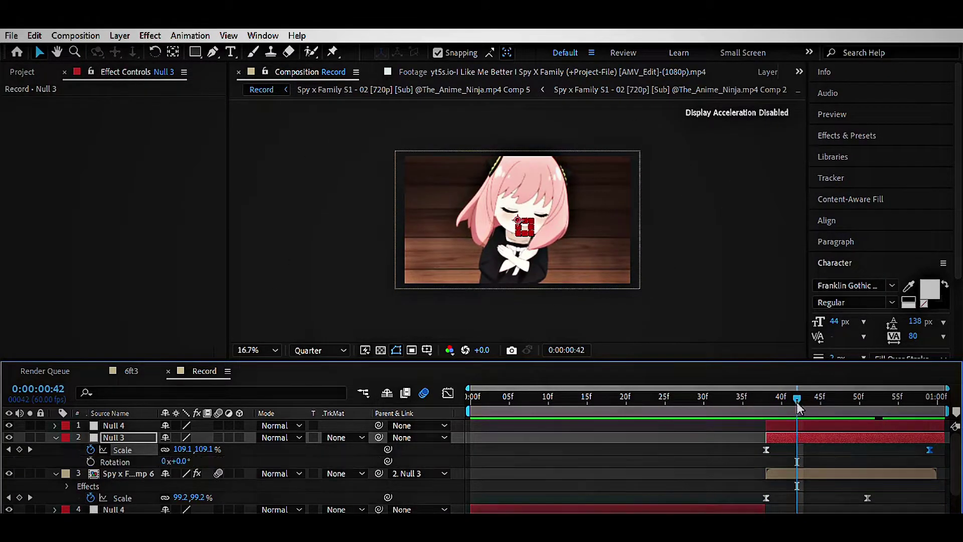
{"action": "key", "text": "F2"}
{"action": "key", "text": "j"}
{"action": "left_click_drag", "start_coordinate": [757, 391], "coordinate": [766, 387]}
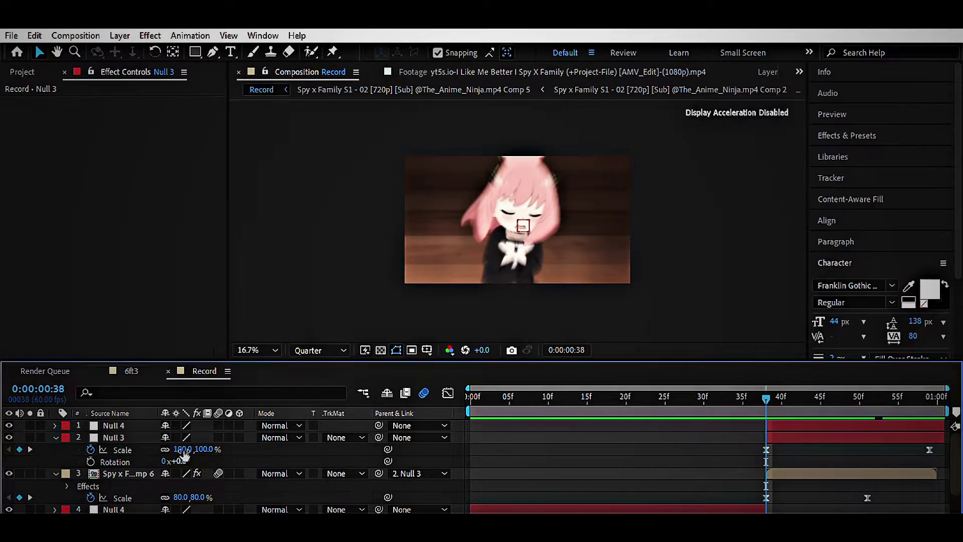
{"action": "left_click_drag", "start_coordinate": [177, 461], "coordinate": [180, 467]}
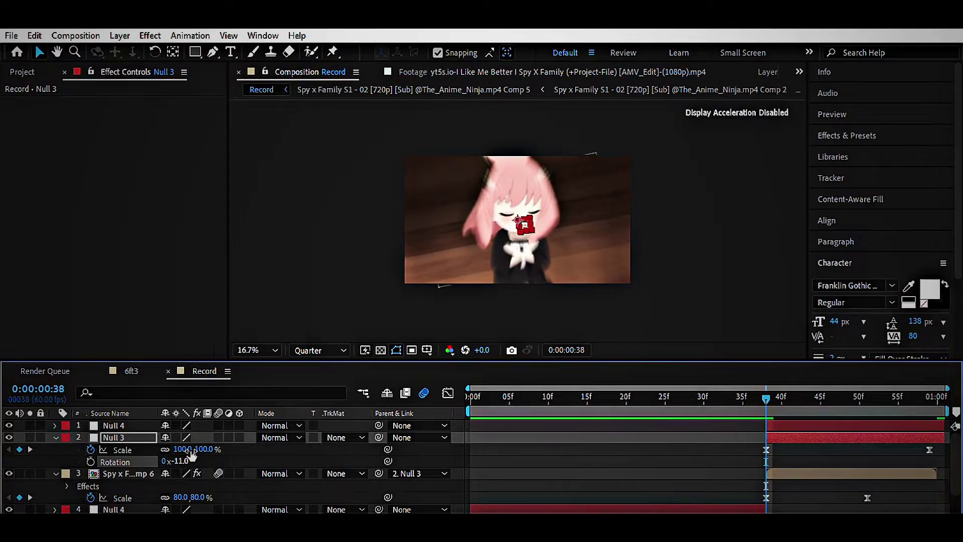
{"action": "type", "text": "-10"}
{"action": "key", "text": "Return"}
{"action": "left_click", "coordinate": [91, 461]}
{"action": "left_click_drag", "start_coordinate": [766, 388], "coordinate": [925, 387]}
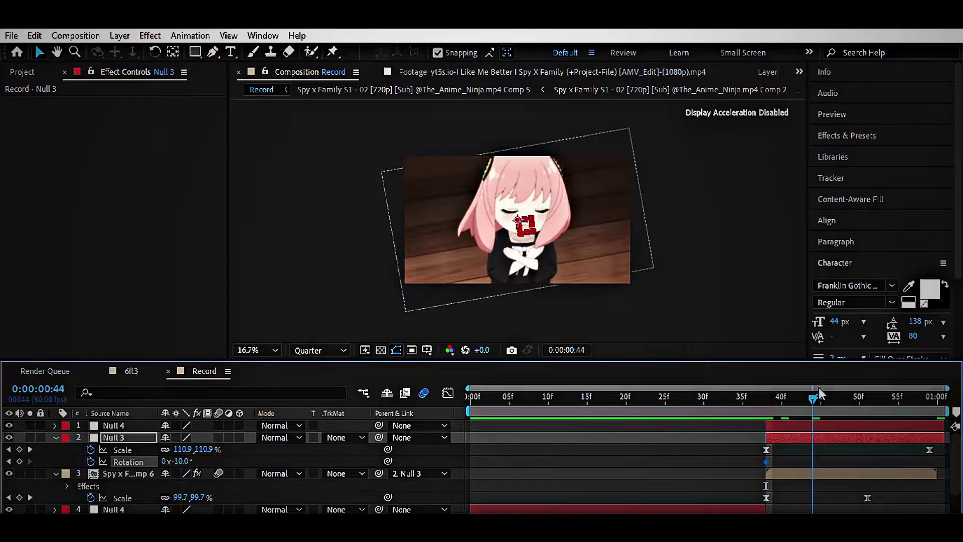
{"action": "left_click_drag", "start_coordinate": [190, 454], "coordinate": [198, 449]}
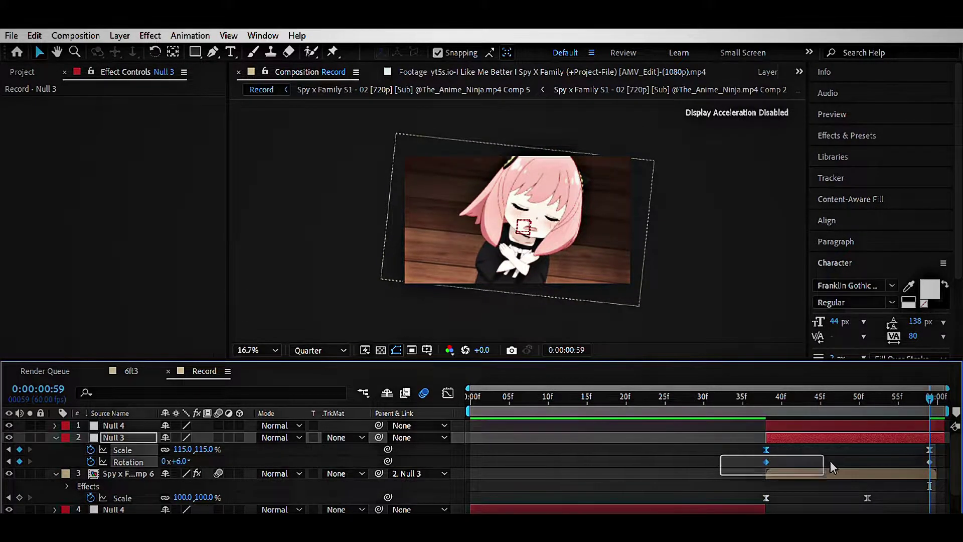
Step: In the value graph, pull the first rotation keyframe's handle up for a sharp ease-out
{"action": "left_click", "coordinate": [930, 461]}
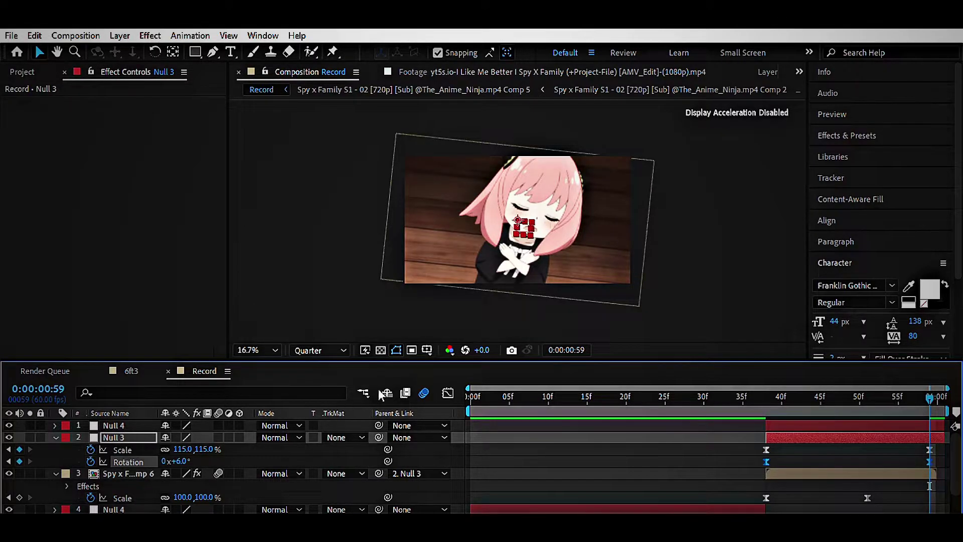
{"action": "left_click", "coordinate": [448, 393]}
{"action": "key", "text": "grave"}
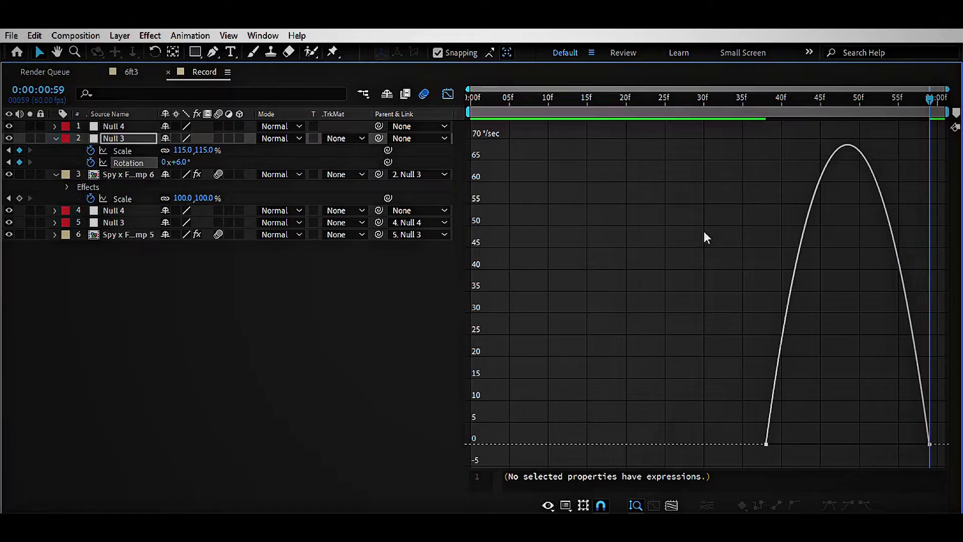
{"action": "left_click", "coordinate": [671, 505]}
{"action": "left_click_drag", "start_coordinate": [628, 444], "coordinate": [474, 164]}
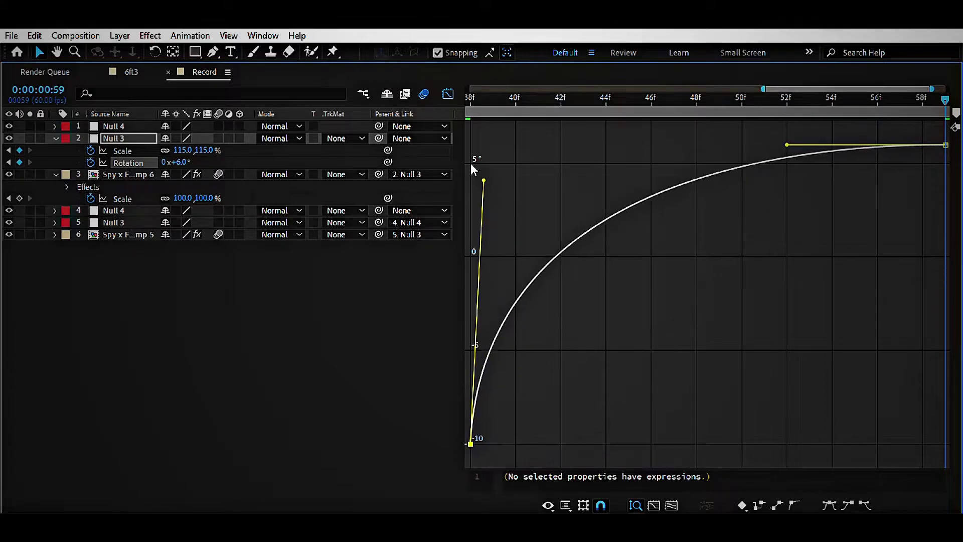
Step: Back in the layer bar view, scrub and preview the rotation swing through the transition
{"action": "key", "text": "grave"}
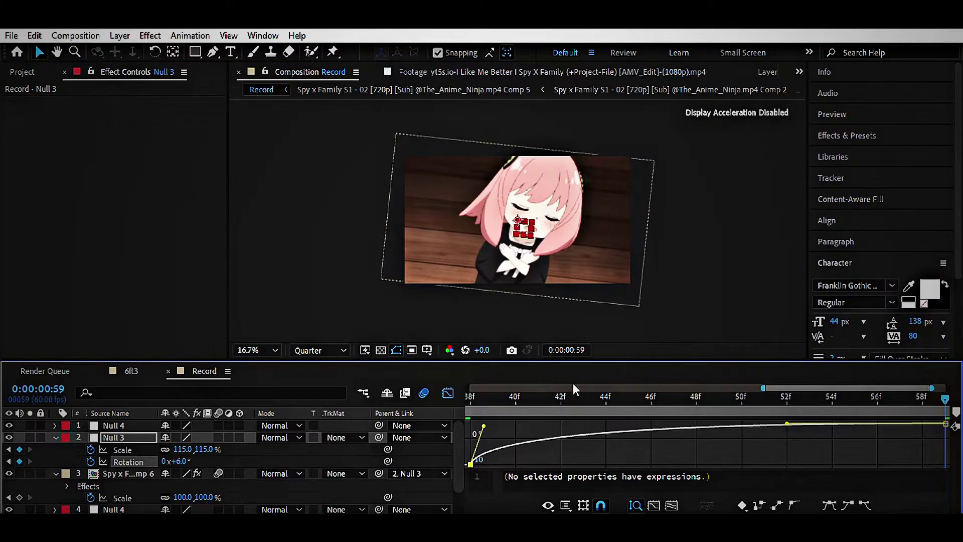
{"action": "key", "text": "shift+F3"}
{"action": "left_click", "coordinate": [819, 395]}
{"action": "left_click_drag", "start_coordinate": [819, 395], "coordinate": [829, 396]}
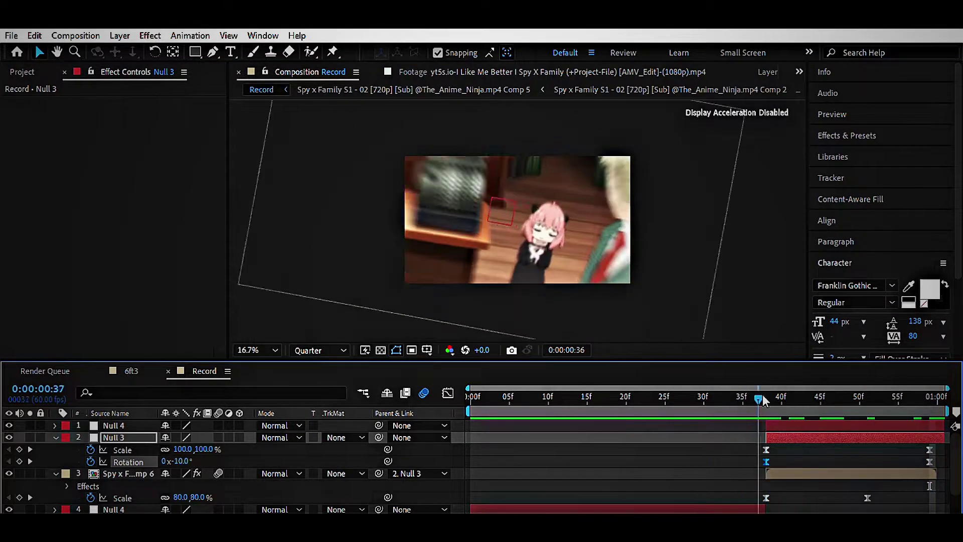
{"action": "key", "text": "space"}
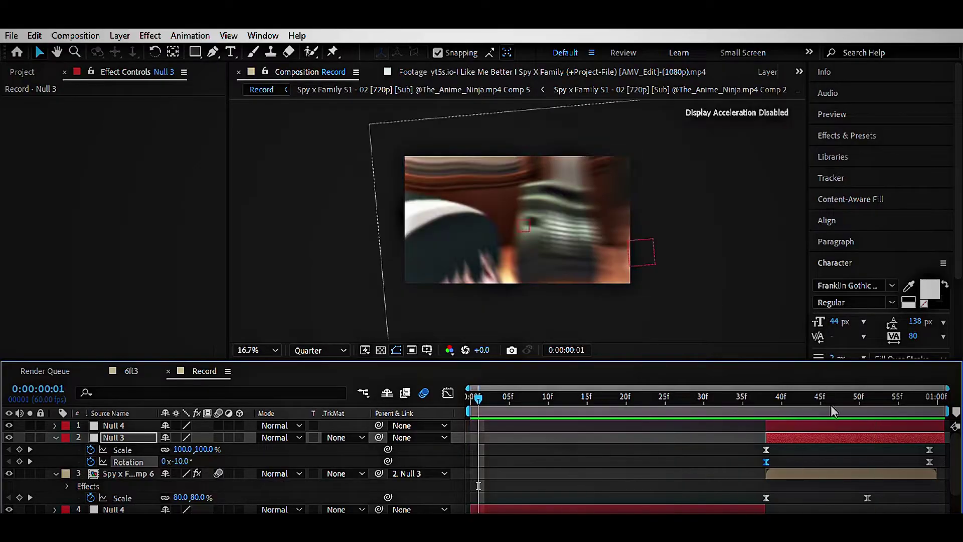
Step: Stop the preview, deselect Null 3's keyframes and collapse the clip's Turbulent Displace controls
{"action": "left_click", "coordinate": [870, 393]}
{"action": "mouse_move", "coordinate": [873, 393]}
{"action": "left_mouse_down"}
{"action": "mouse_move", "coordinate": [768, 407]}
{"action": "mouse_move", "coordinate": [768, 394]}
{"action": "mouse_move", "coordinate": [743, 394]}
{"action": "mouse_move", "coordinate": [907, 407]}
{"action": "left_mouse_up"}
{"action": "left_click", "coordinate": [791, 447]}
{"action": "key", "text": "u"}
{"action": "left_click", "coordinate": [794, 428]}
{"action": "left_click", "coordinate": [700, 484]}
{"action": "left_click", "coordinate": [8, 126]}
{"action": "left_click", "coordinate": [54, 114]}
Step: Shift layer 3's ending Turbulent Displace Amount and Size keyframes one frame later, then preview
{"action": "left_click", "coordinate": [773, 449]}
{"action": "key", "text": "u"}
{"action": "scroll", "coordinate": [786, 439], "scroll_direction": "down", "scroll_amount": 2}
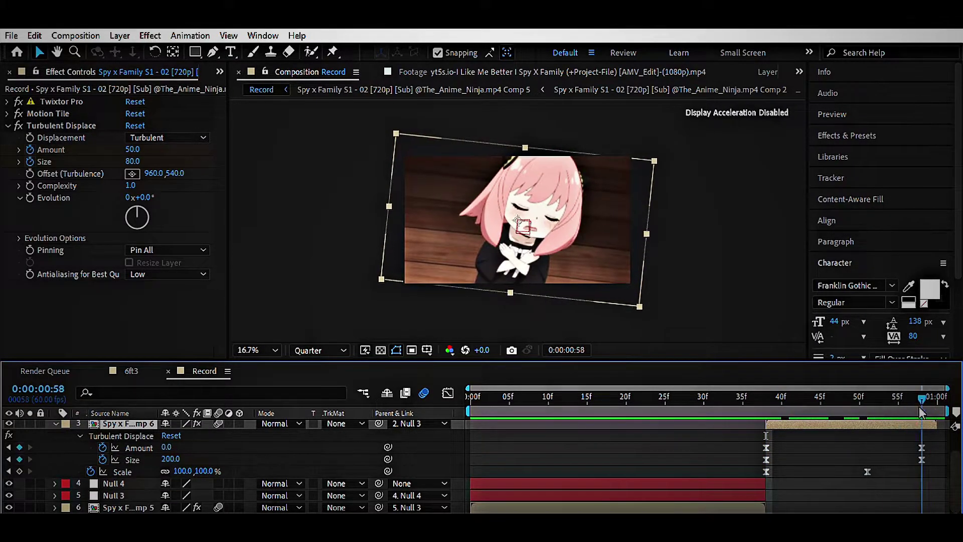
{"action": "left_click_drag", "start_coordinate": [922, 447], "coordinate": [930, 447]}
{"action": "key", "text": "space"}
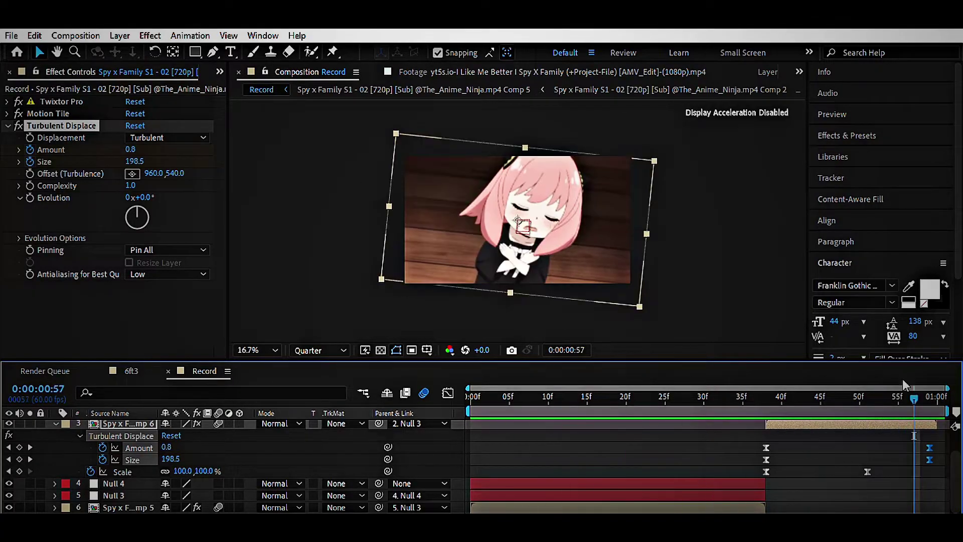
{"action": "left_click", "coordinate": [759, 397]}
Step: At frame 38, add an Exposure effect to the later clip layer
{"action": "key", "text": "u"}
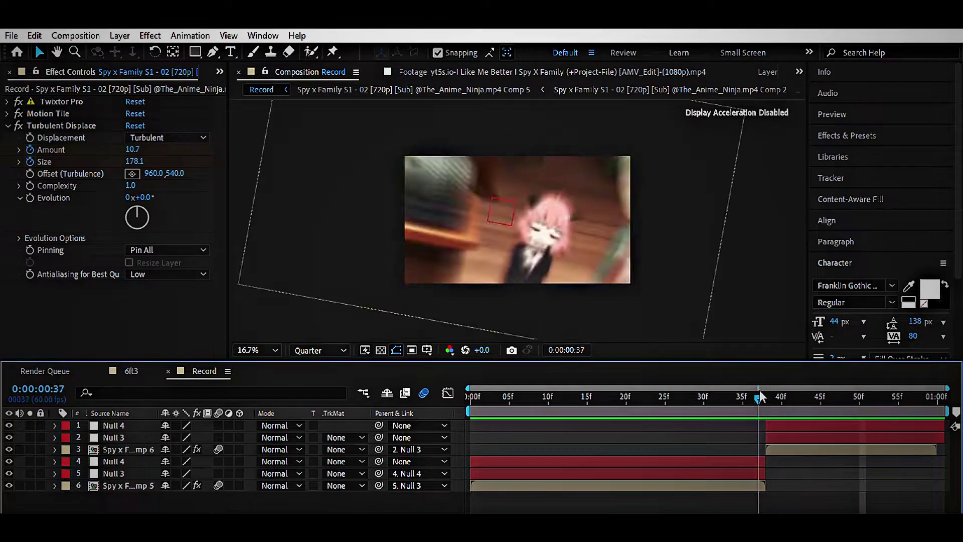
{"action": "left_click", "coordinate": [767, 397]}
{"action": "left_click", "coordinate": [784, 449]}
{"action": "key", "text": "ctrl+alt+shift+e"}
Step: Keyframe Exposure at 1.00 on frame 38, with the 0 keyframe moved to about frame 49
{"action": "left_click", "coordinate": [7, 125]}
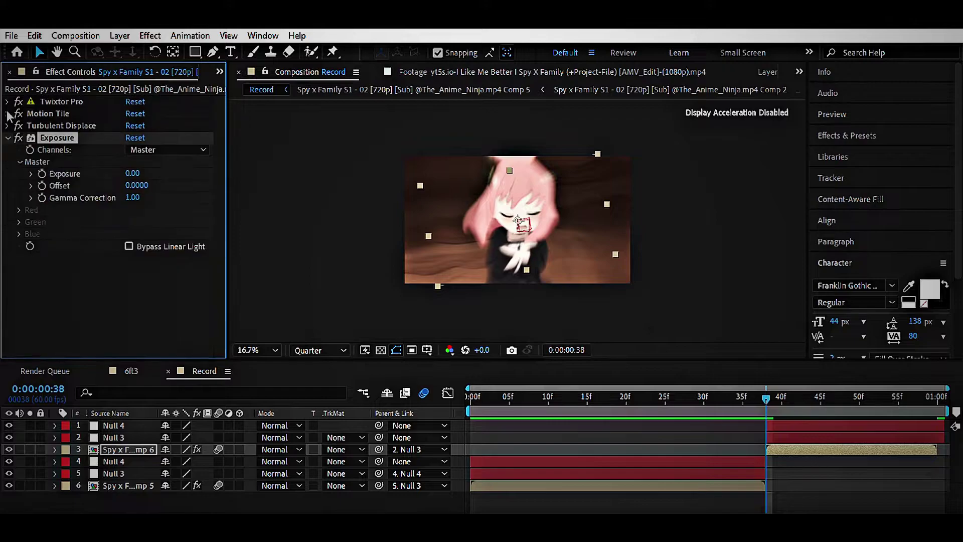
{"action": "left_click", "coordinate": [42, 173]}
{"action": "key", "text": "u"}
{"action": "left_click_drag", "start_coordinate": [767, 473], "coordinate": [852, 474]}
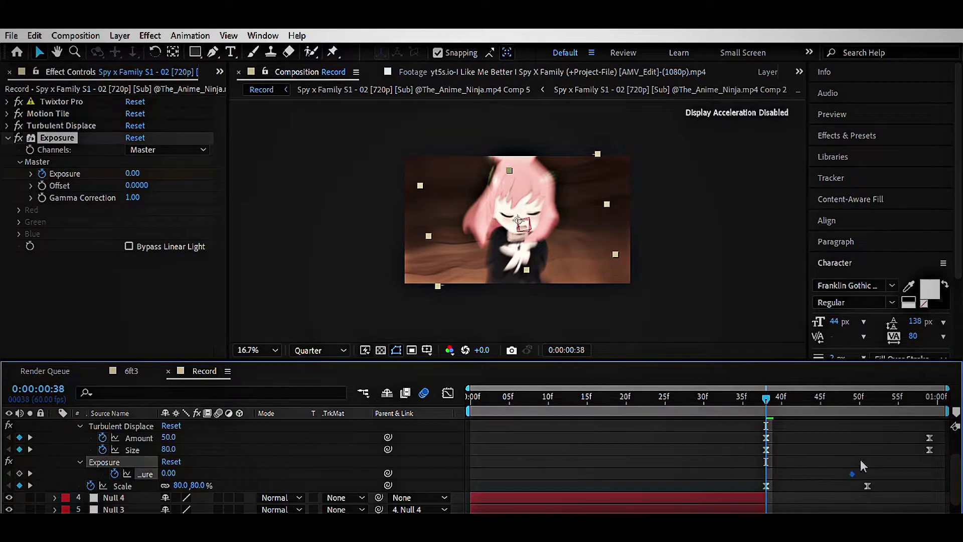
{"action": "left_click", "coordinate": [132, 173]}
{"action": "type", "text": "1"}
{"action": "key", "text": "Return"}
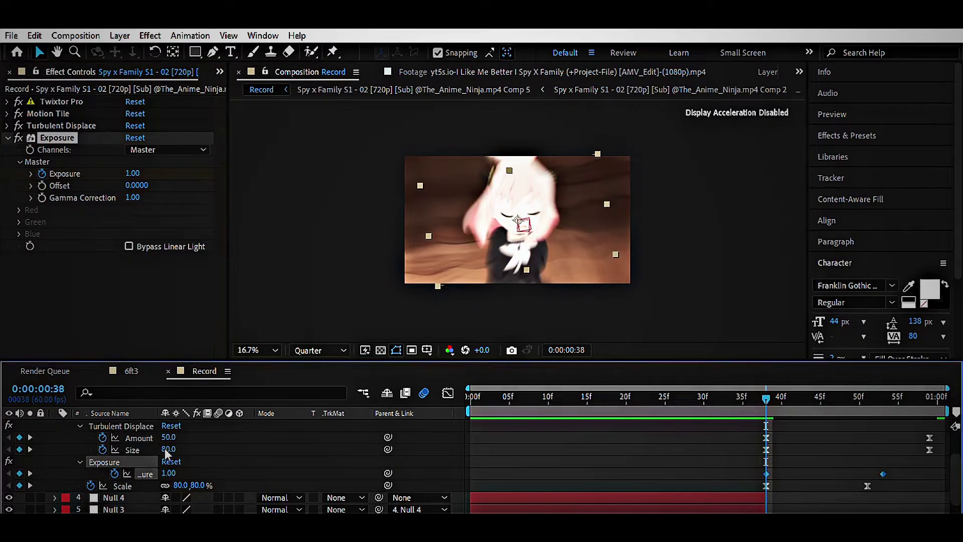
Step: Stretch the Exposure keyframe handle in the Graph Editor for a smooth fade-out to 0
{"action": "left_click", "coordinate": [448, 393]}
{"action": "key", "text": "grave"}
{"action": "left_click_drag", "start_coordinate": [544, 144], "coordinate": [618, 138]}
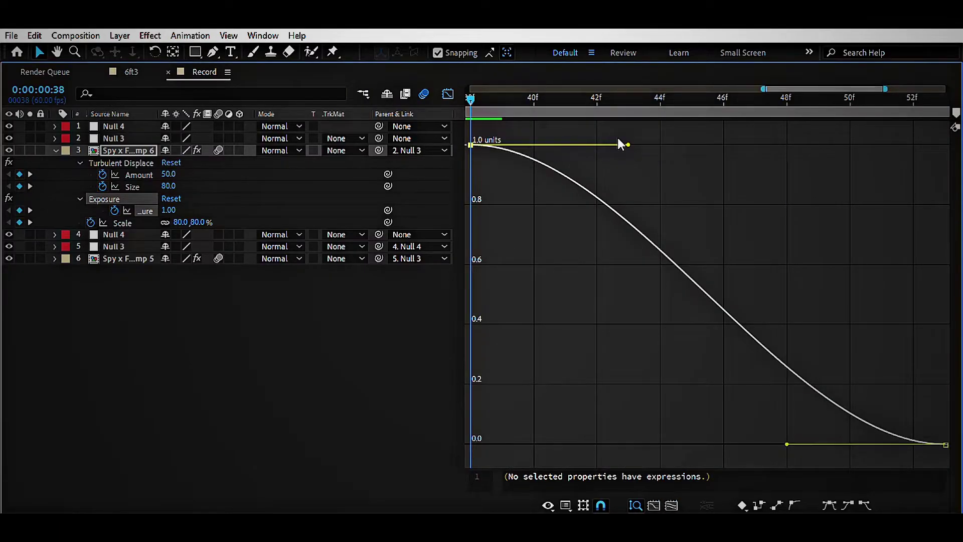
{"action": "key", "text": "shift+F3"}
{"action": "key", "text": "grave"}
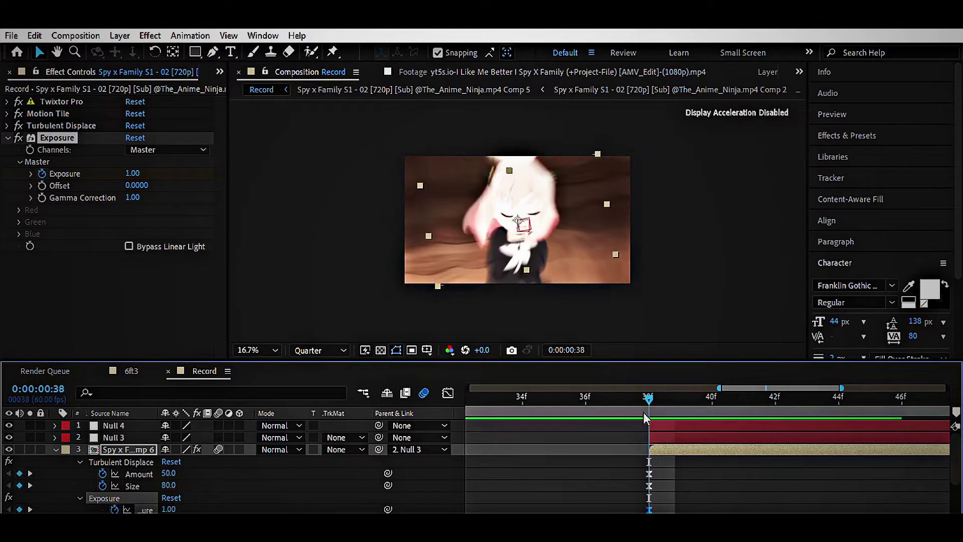
{"action": "left_click", "coordinate": [713, 397]}
{"action": "left_click", "coordinate": [648, 397]}
Step: Lower the clip's starting scale to 44% and preview the transition
{"action": "scroll", "coordinate": [648, 436], "scroll_direction": "down", "scroll_amount": 1}
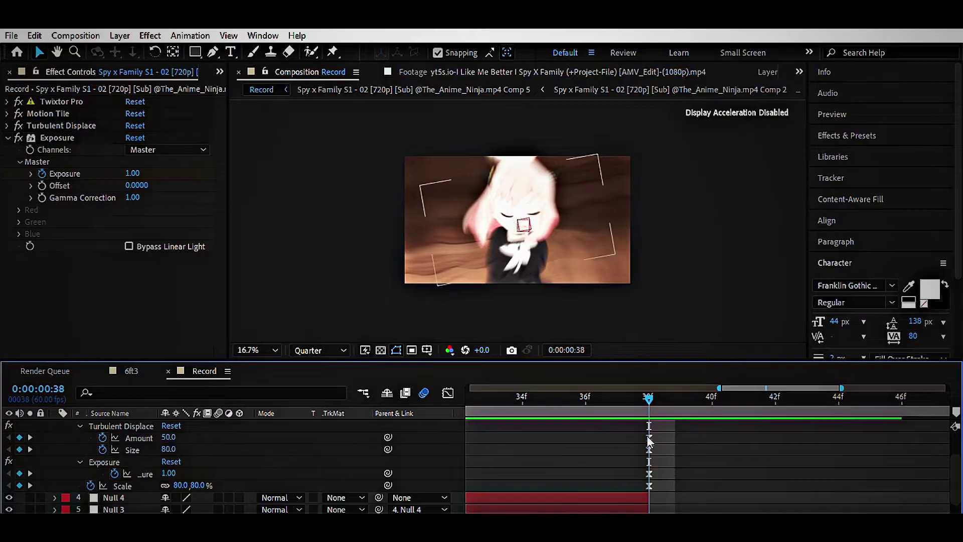
{"action": "left_click", "coordinate": [649, 450]}
{"action": "mouse_move", "coordinate": [168, 437]}
{"action": "left_mouse_down"}
{"action": "mouse_move", "coordinate": [158, 437]}
{"action": "mouse_move", "coordinate": [185, 449]}
{"action": "left_mouse_up"}
{"action": "scroll", "coordinate": [555, 445], "scroll_direction": "up", "scroll_amount": 1}
{"action": "scroll", "coordinate": [555, 445], "scroll_direction": "down", "scroll_amount": 1}
{"action": "mouse_move", "coordinate": [181, 485]}
{"action": "left_mouse_down"}
{"action": "mouse_move", "coordinate": [161, 485]}
{"action": "mouse_move", "coordinate": [159, 473]}
{"action": "left_mouse_up"}
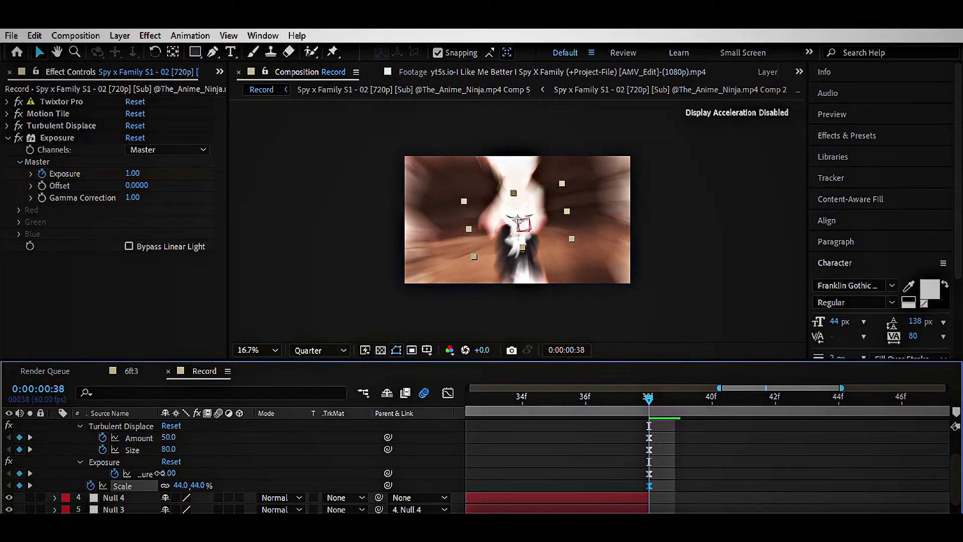
{"action": "key", "text": "space"}
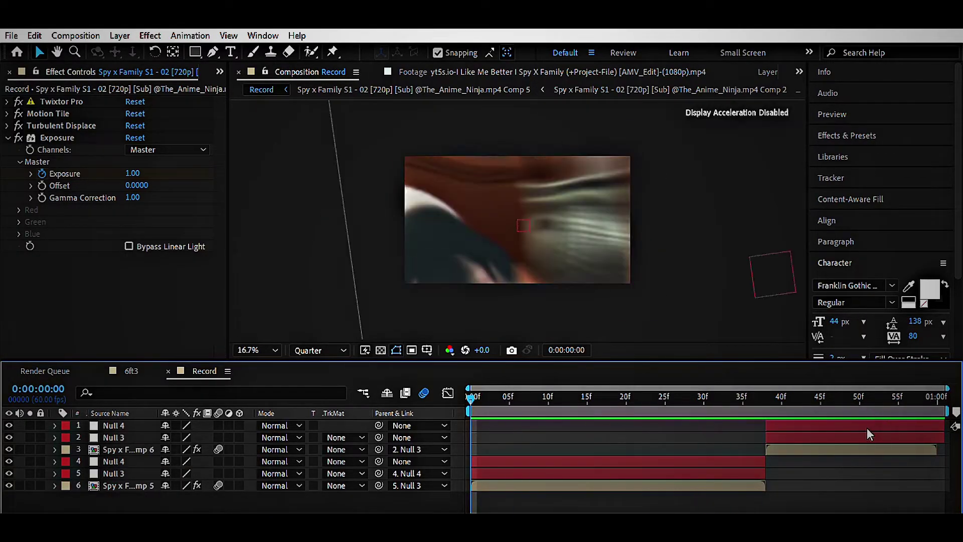
Step: Keyframe Null 4's Scale from 100% at frame 54 to 25% at frame 59, eased in the Graph Editor
{"action": "key", "text": "space"}
{"action": "left_click_drag", "start_coordinate": [777, 383], "coordinate": [892, 391]}
{"action": "left_click", "coordinate": [100, 425]}
{"action": "key", "text": "s"}
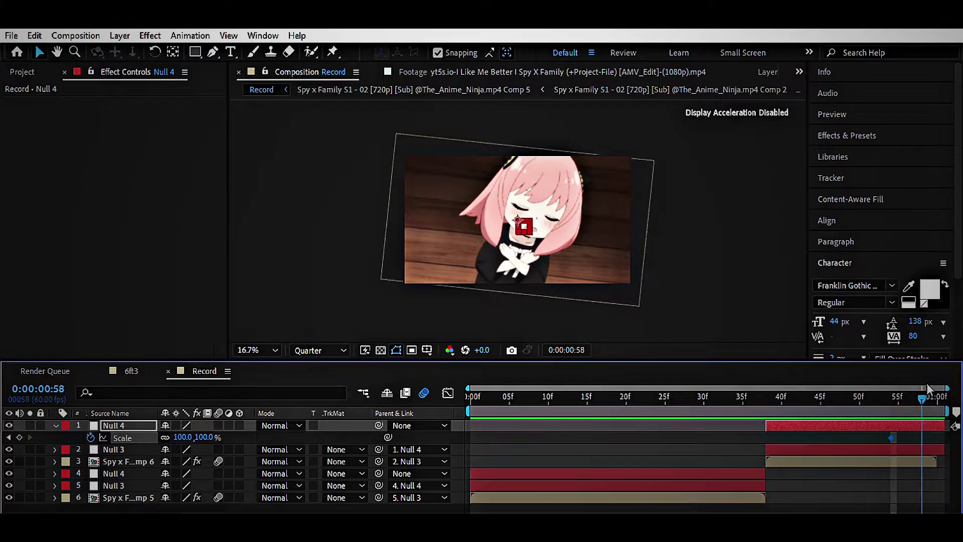
{"action": "left_click", "coordinate": [928, 389]}
{"action": "key", "text": "Return"}
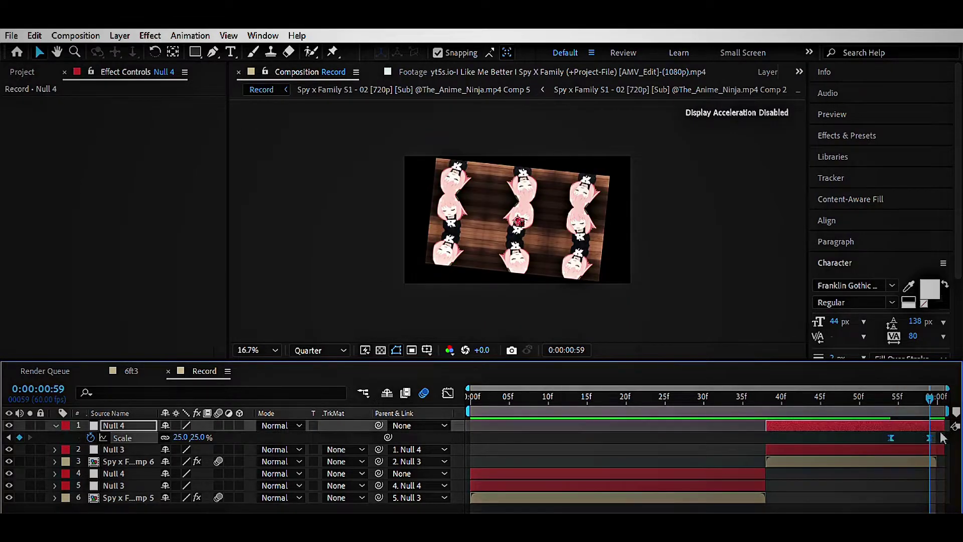
{"action": "key", "text": "shift+F3"}
{"action": "key", "text": "grave"}
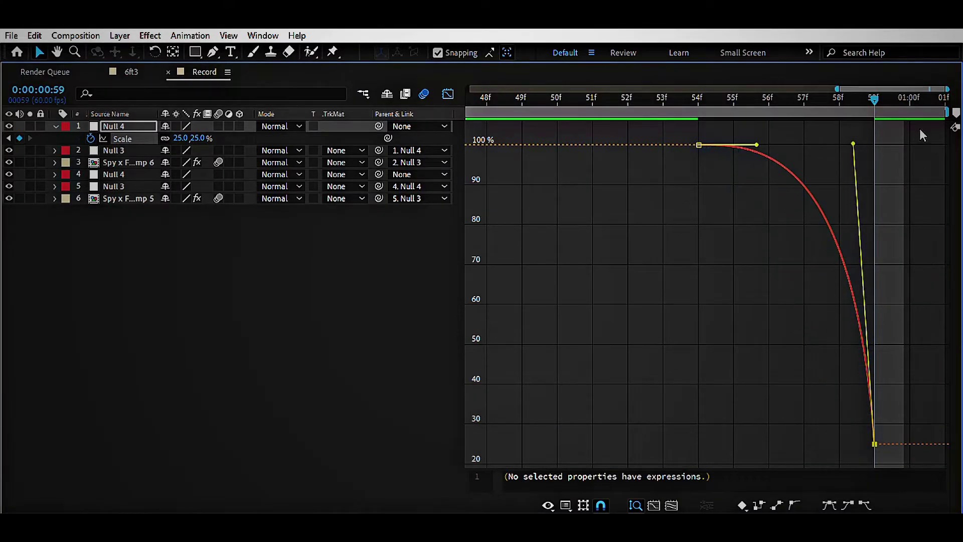
{"action": "key", "text": "shift+F3"}
{"action": "key", "text": "grave"}
Step: Precompose the top three layers into Pre-comp 2 and apply a Warp effect to it
{"action": "left_click", "coordinate": [750, 391]}
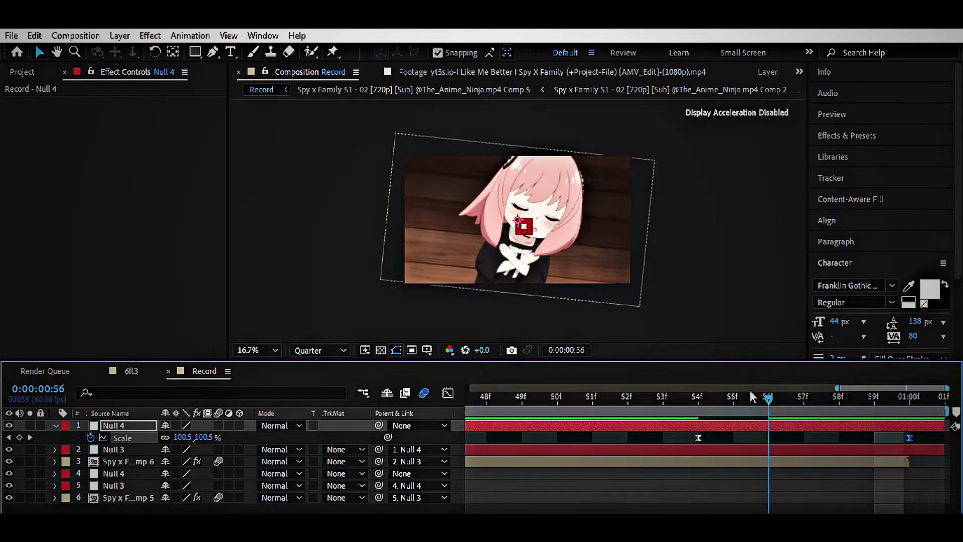
{"action": "left_click_drag", "start_coordinate": [832, 419], "coordinate": [669, 472]}
{"action": "key", "text": "semicolon"}
{"action": "left_click", "coordinate": [791, 433]}
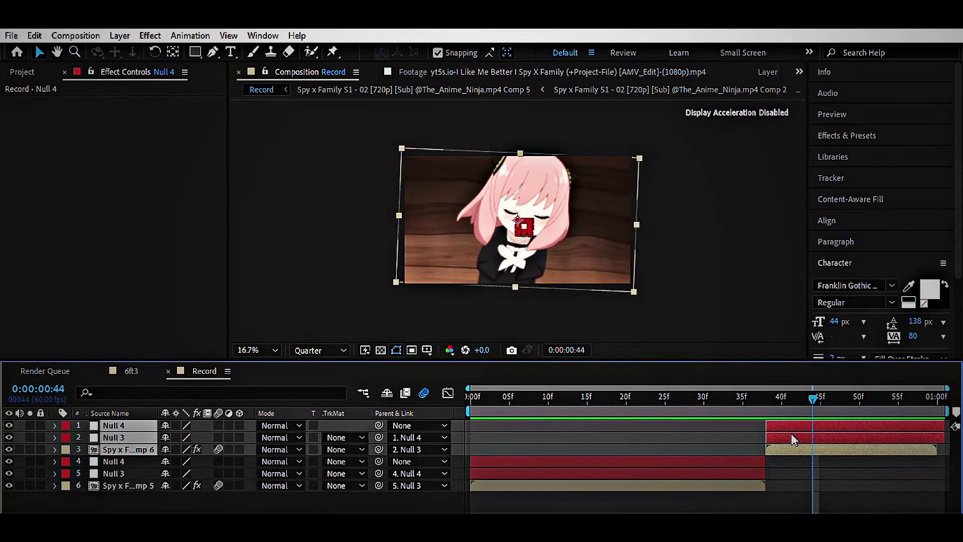
{"action": "key", "text": "ctrl+shift+c"}
{"action": "key", "text": "Return"}
Step: Set the Warp style to FishEye and keyframe Bend 0 at frame 56 and -100 at frame 59
{"action": "left_click", "coordinate": [165, 114]}
{"action": "left_click", "coordinate": [145, 224]}
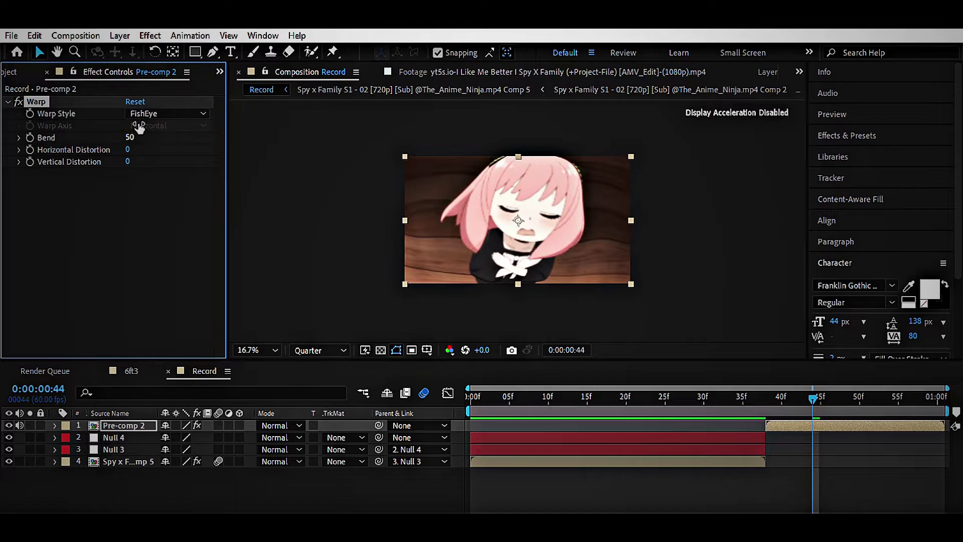
{"action": "left_click_drag", "start_coordinate": [915, 396], "coordinate": [911, 397]}
{"action": "left_click", "coordinate": [127, 137]}
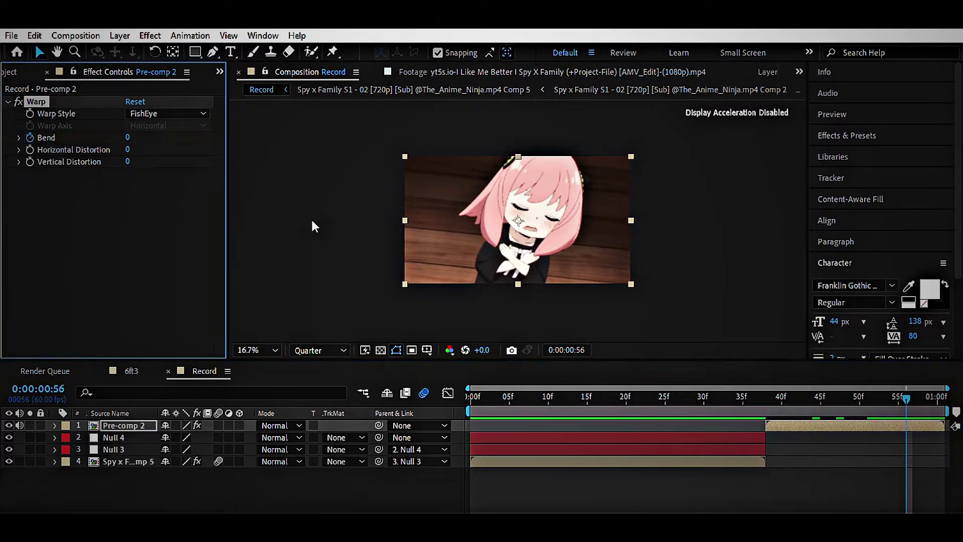
{"action": "type", "text": "-100"}
{"action": "key", "text": "Return"}
{"action": "key", "text": "Page_Down"}
{"action": "key", "text": "Page_Down"}
{"action": "key", "text": "Page_Down"}
{"action": "key", "text": "Page_Up"}
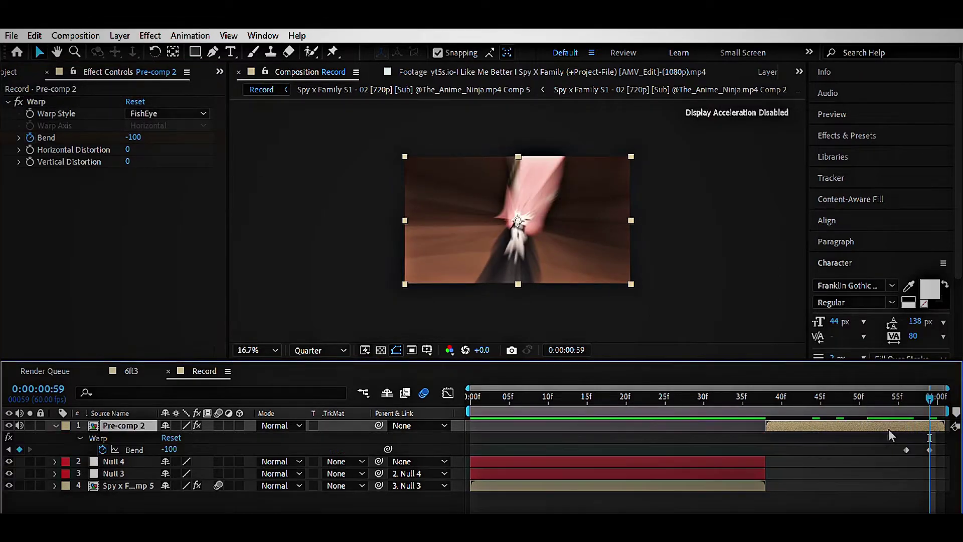
Step: Shape the Bend curve in the Graph Editor to plunge late, then preview the full transition
{"action": "key", "text": "u"}
{"action": "key", "text": "shift+F3"}
{"action": "key", "text": "grave"}
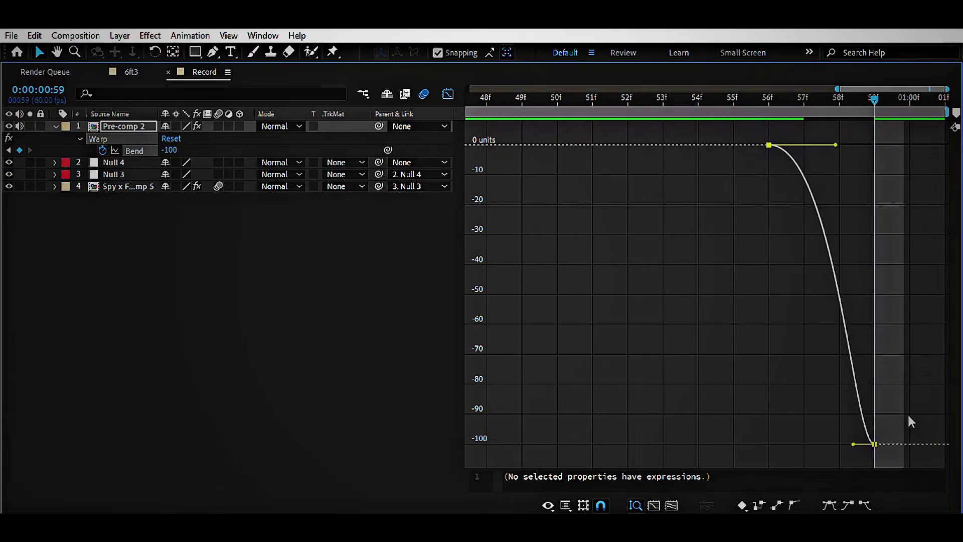
{"action": "key", "text": "grave"}
{"action": "key", "text": "shift+F3"}
{"action": "key", "text": "space"}
{"action": "left_click_drag", "start_coordinate": [838, 388], "coordinate": [493, 388]}
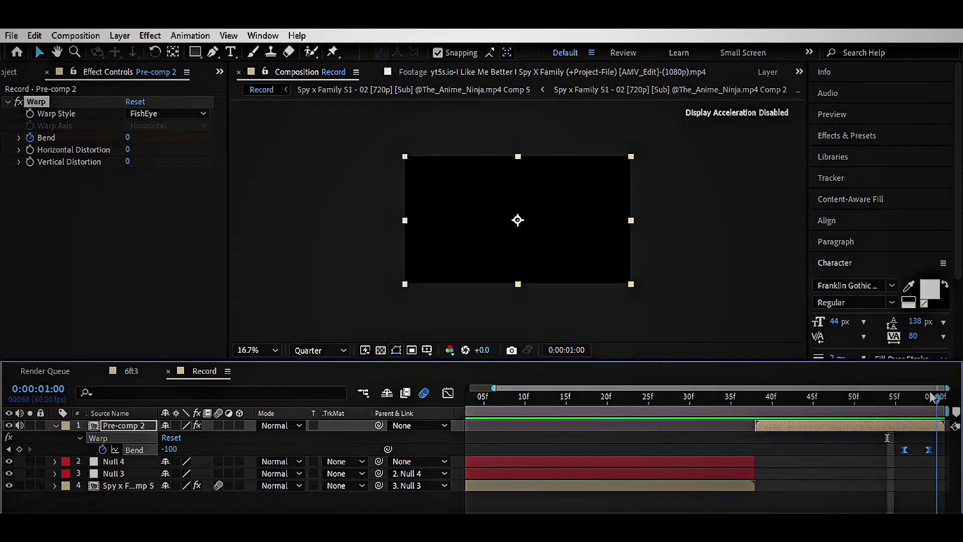
{"action": "key", "text": "space"}
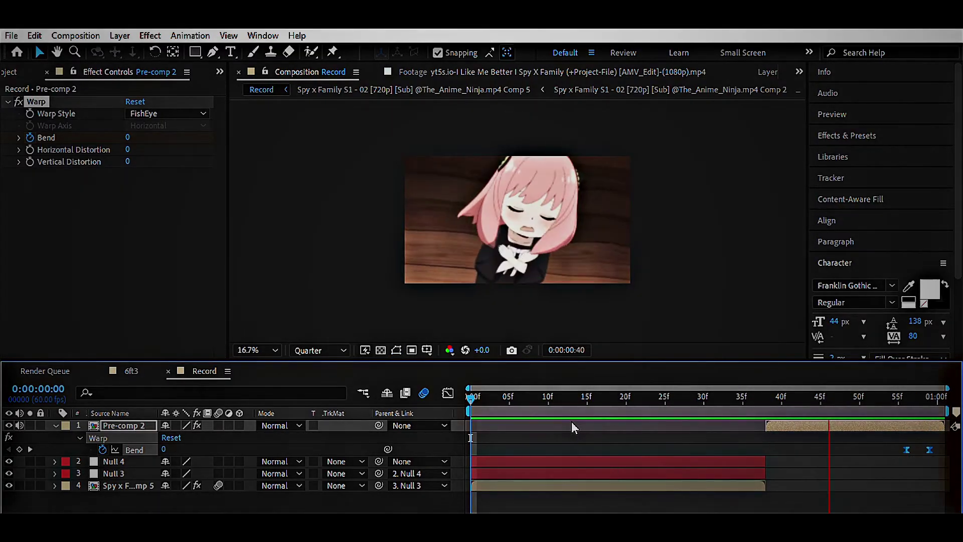